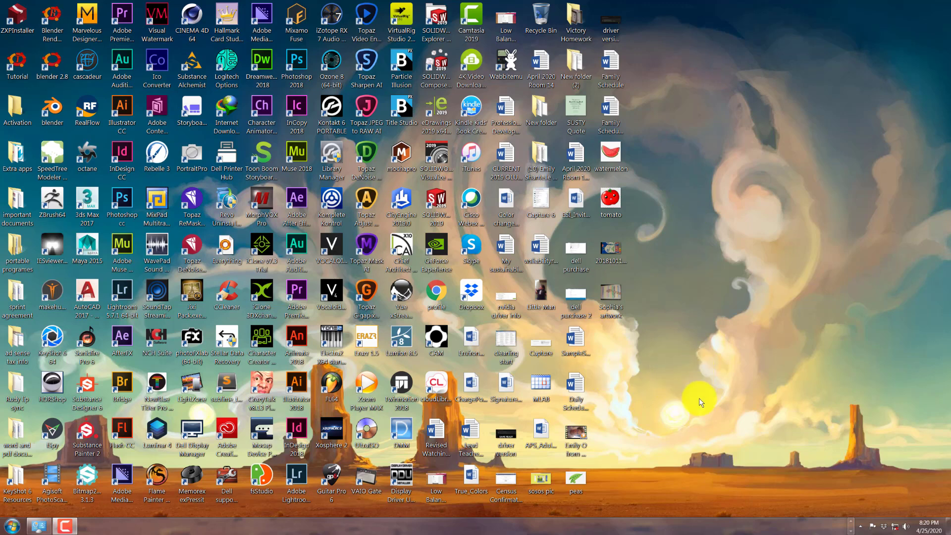
Restore the minimized Blender window showing the default cube, camera and light scene.
left_click(851, 526)
Open Blender's Preferences at the Add-ons list, cancelling the install-from-file browser.
left_click(835, 525)
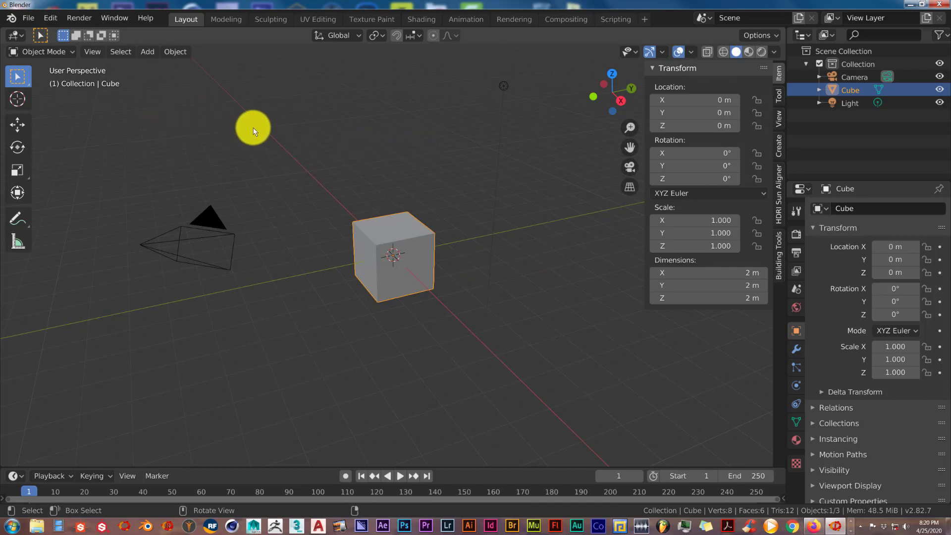
left_click(50, 22)
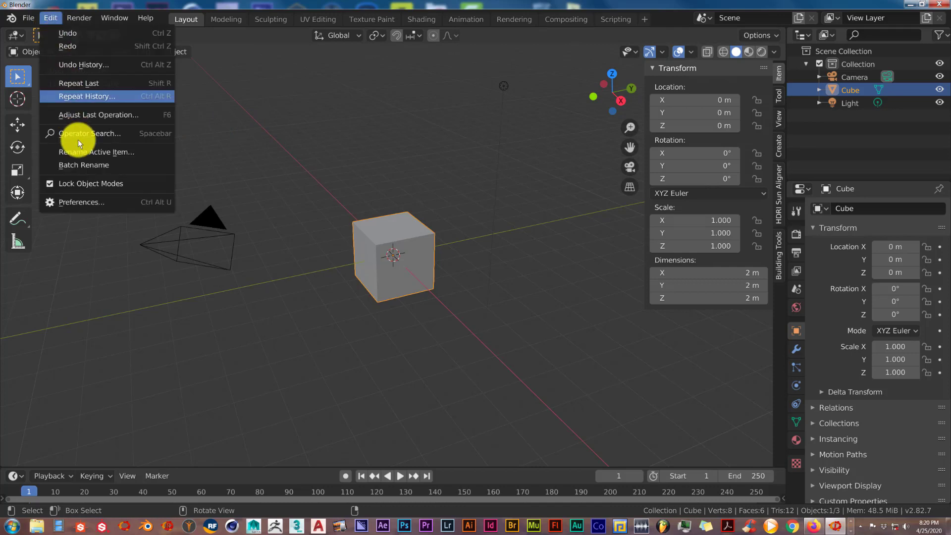
left_click(86, 203)
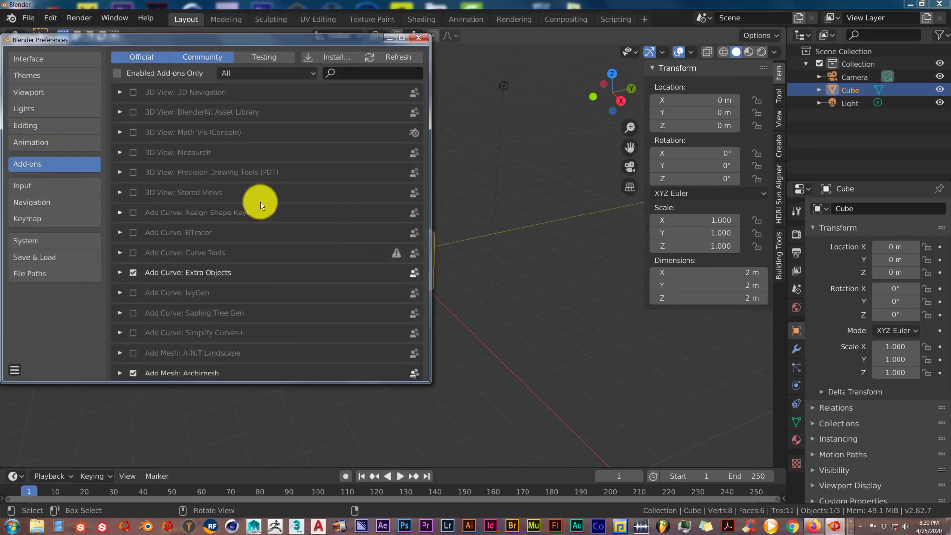
left_click(339, 58)
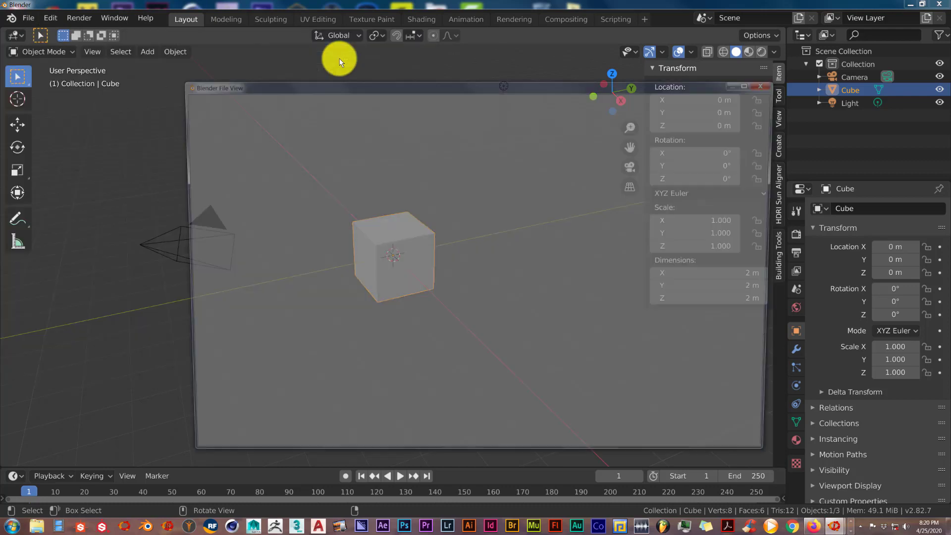
left_click_drag(441, 88, 420, 58)
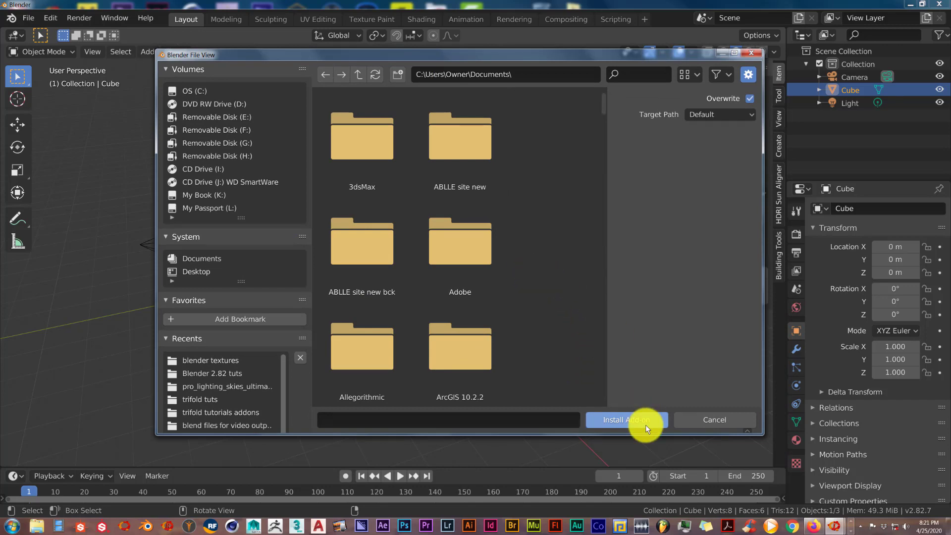
left_click(755, 53)
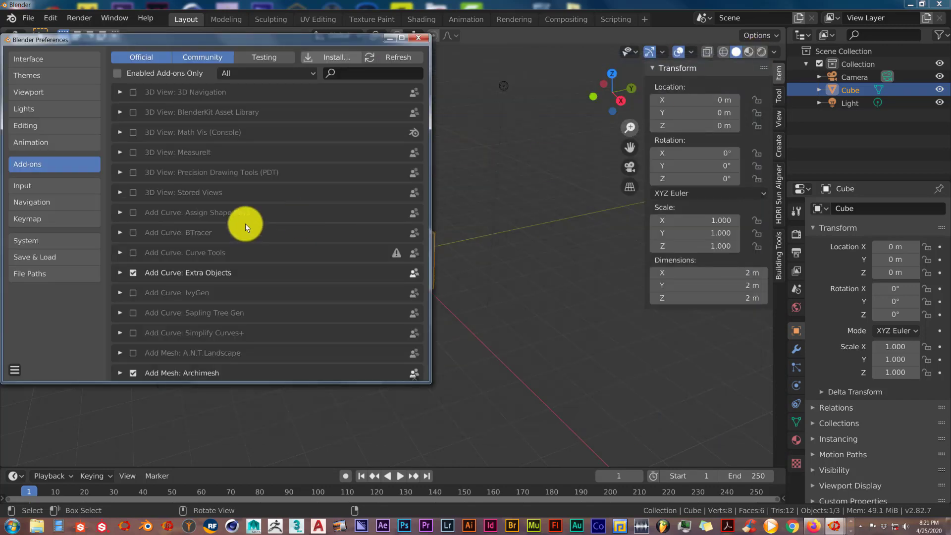
Search add-ons for 'bui', enable Mesh: Building Tools, and close Preferences.
left_click(352, 73)
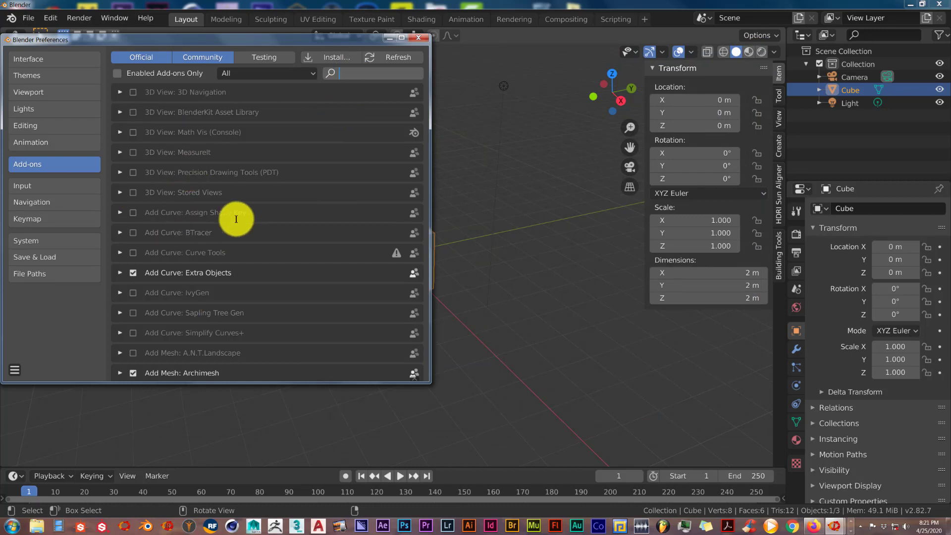
type("bui")
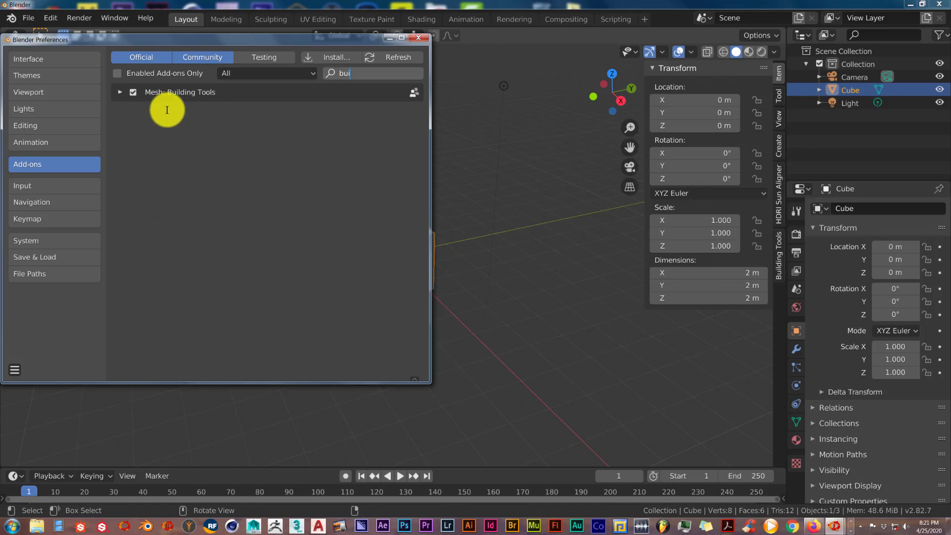
left_click(133, 92)
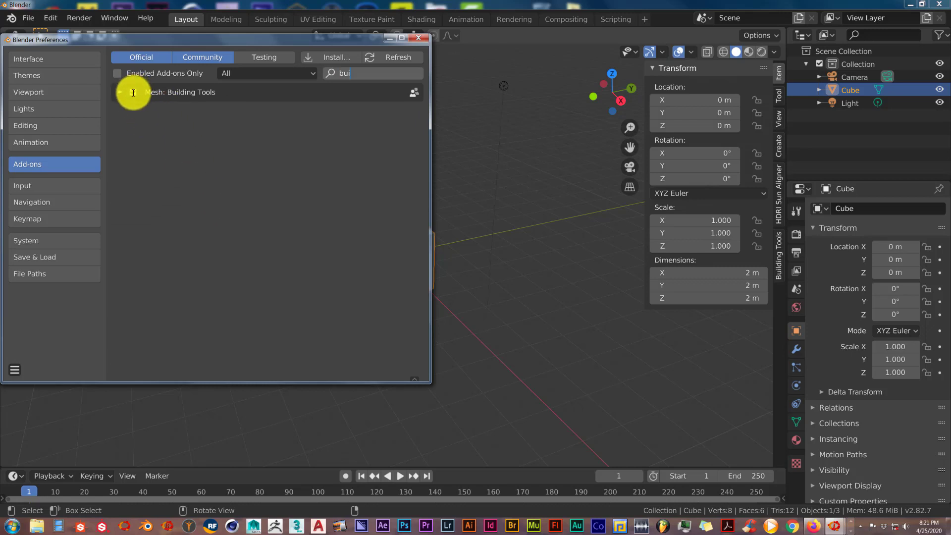
left_click(424, 37)
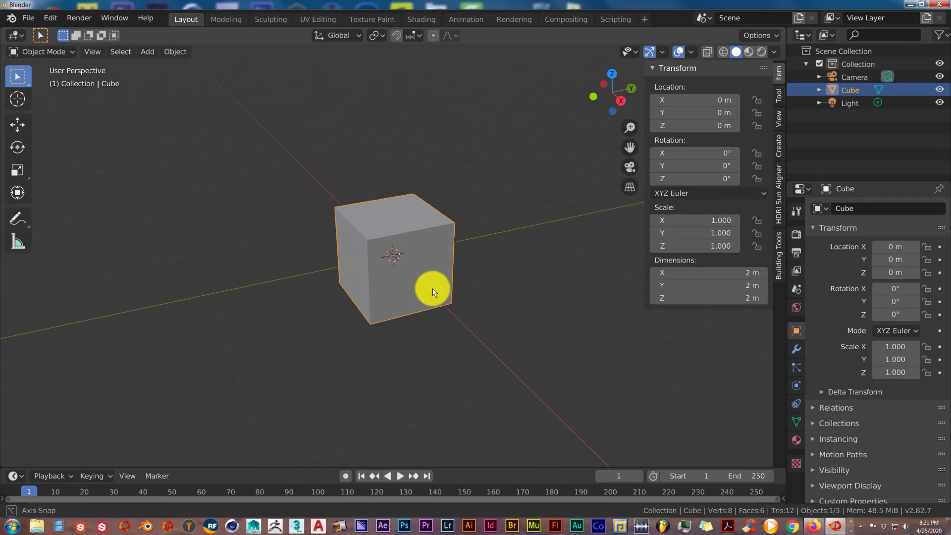
Delete the default cube from the scene.
scroll(433, 289, "up", 2)
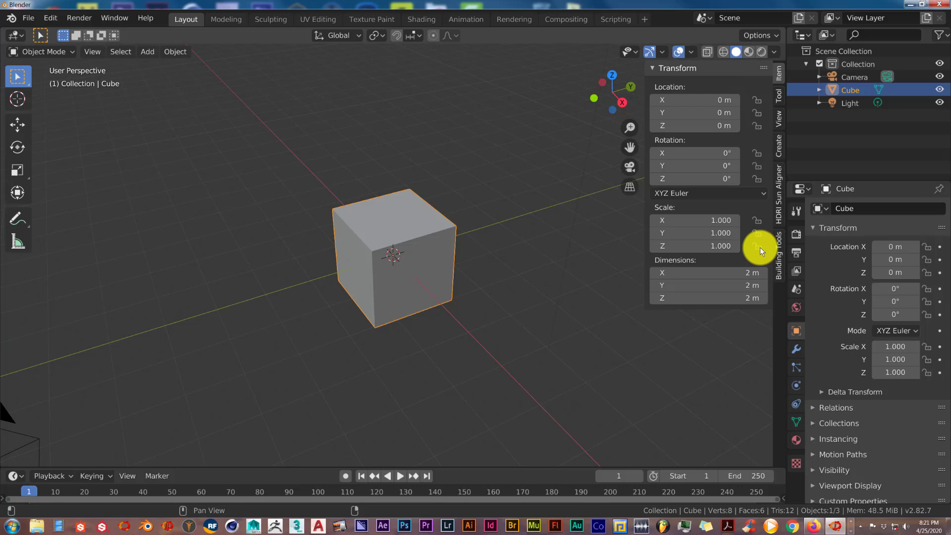
scroll(495, 285, "down", 2)
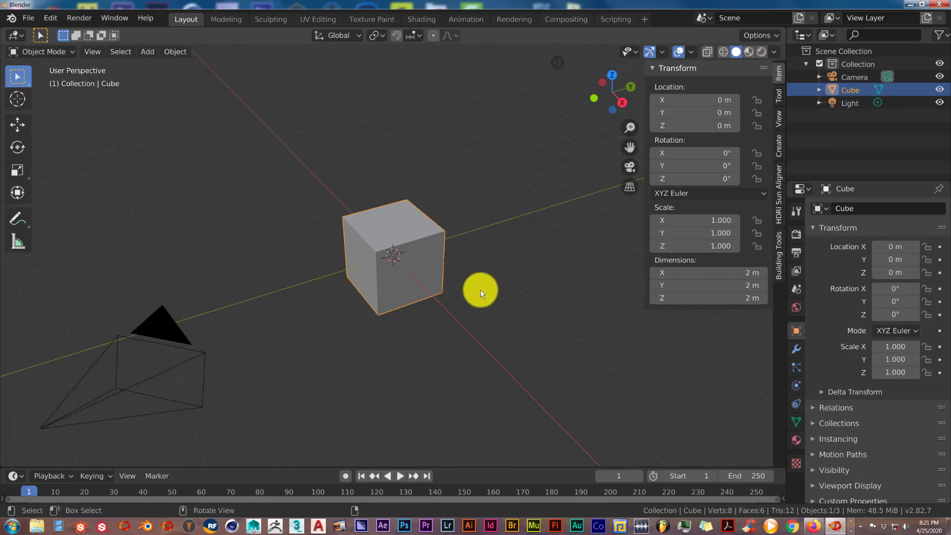
middle_click_drag(479, 289, 461, 284)
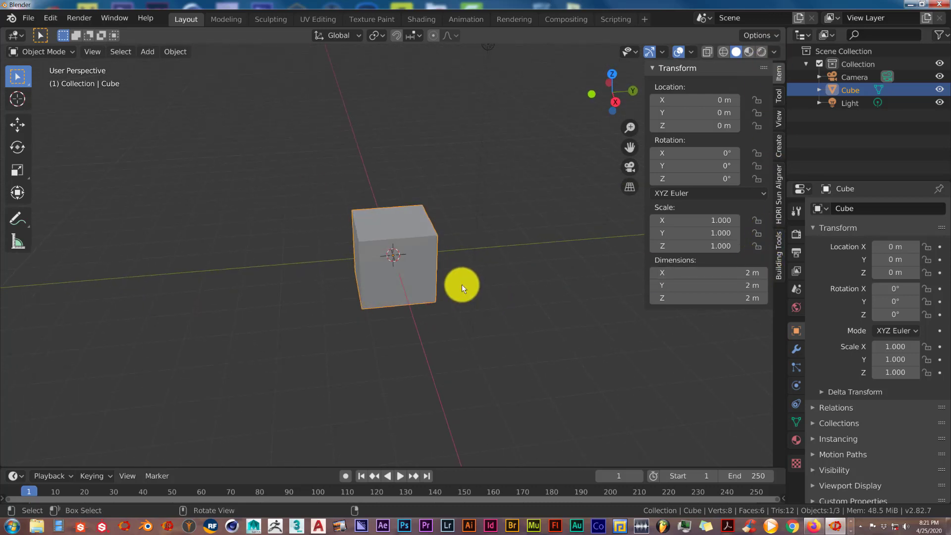
key("Delete")
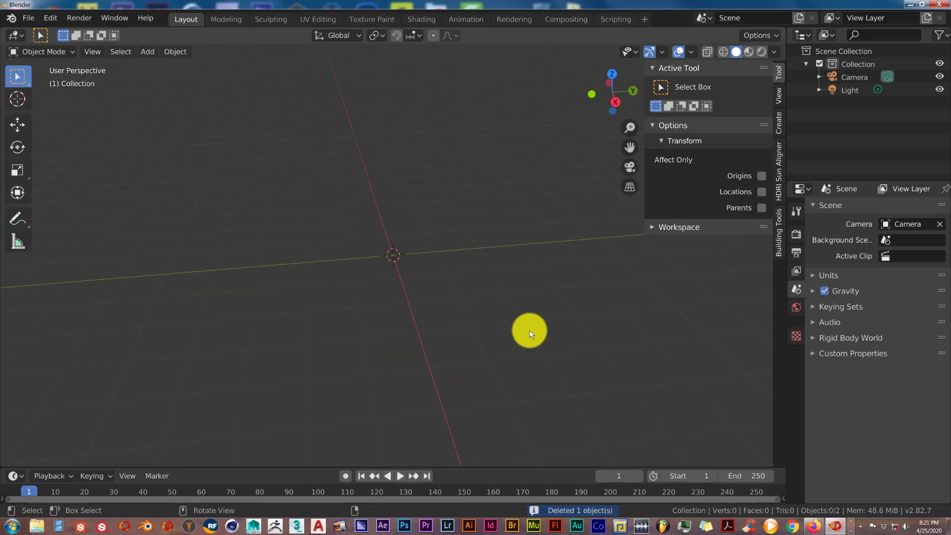
Create a new square Building Tools floorplan, building_003, at the origin.
left_click(781, 241)
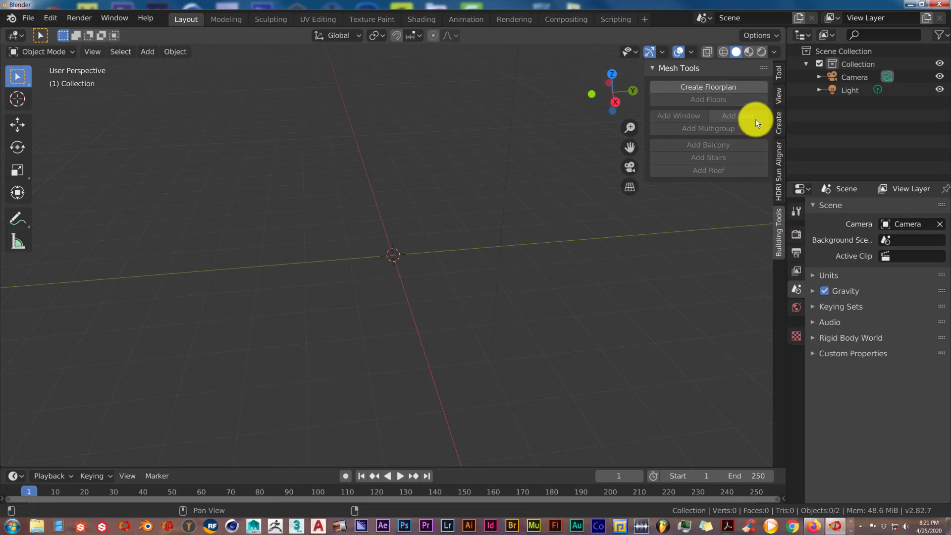
left_click(695, 89)
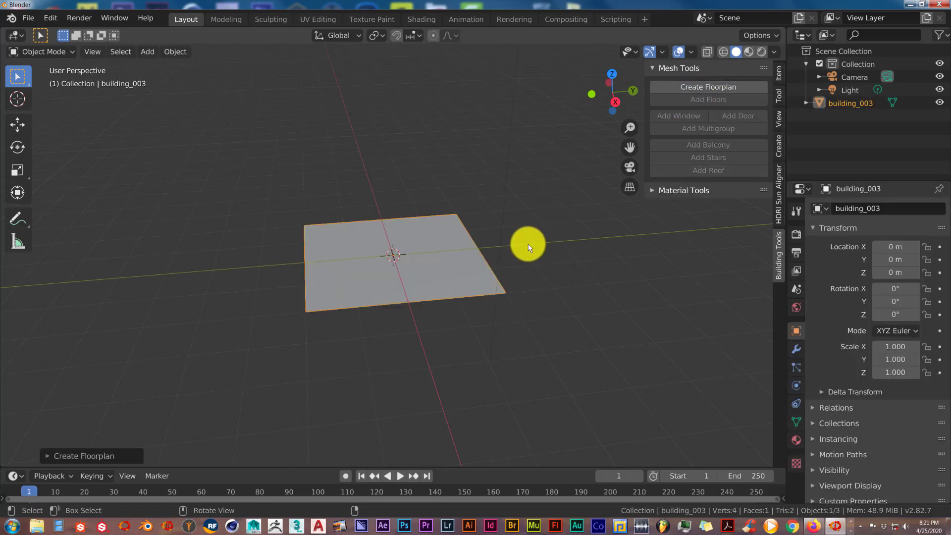
middle_click_drag(423, 303, 417, 311)
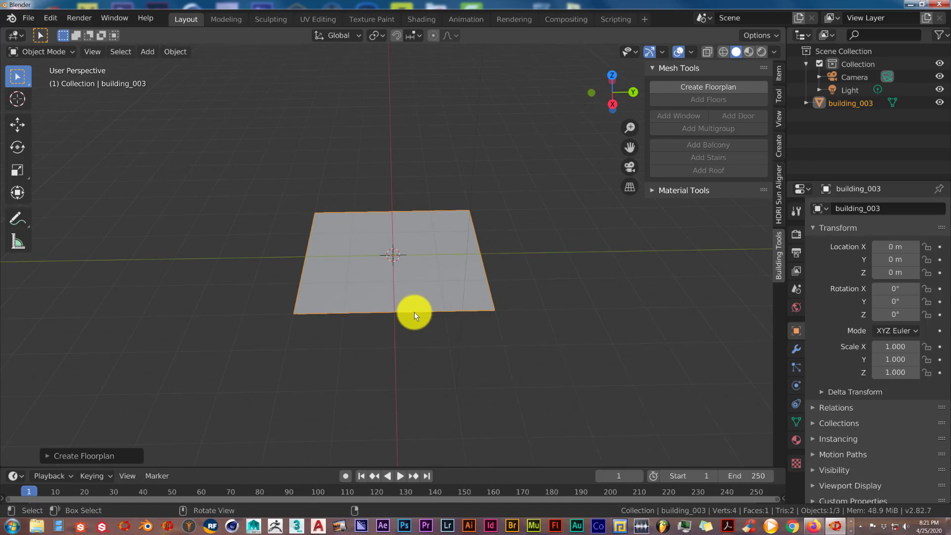
Set the floorplan to Random type with seed 5, length 4.90 and width 4.84.
left_click(53, 454)
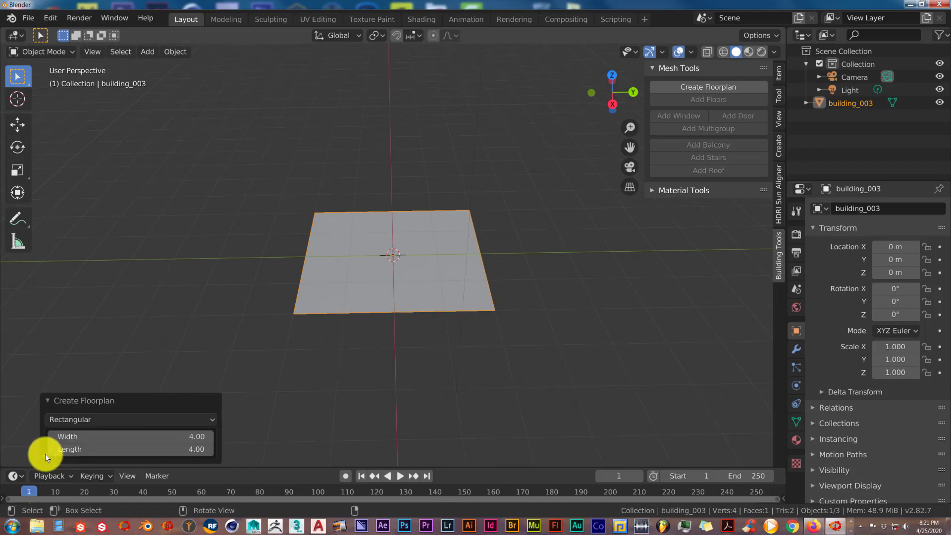
left_click(82, 419)
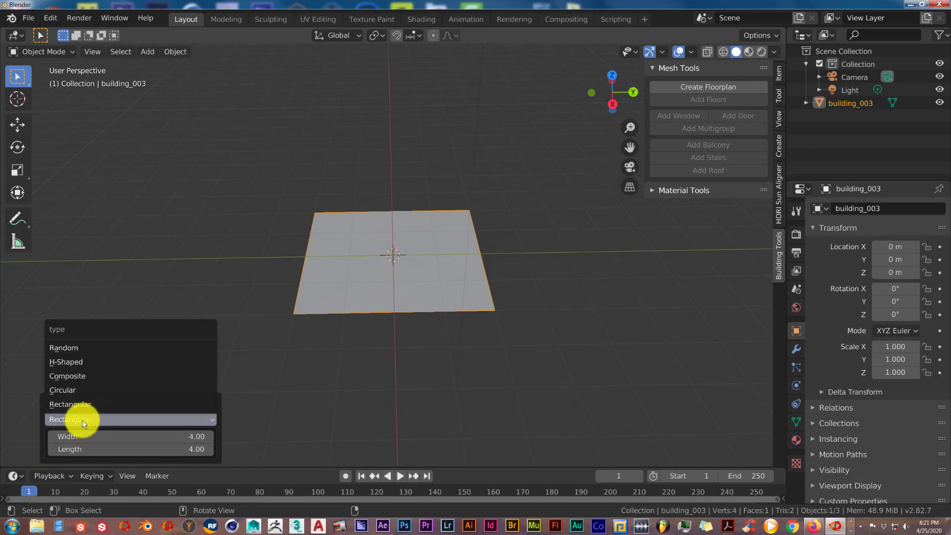
left_click(82, 421)
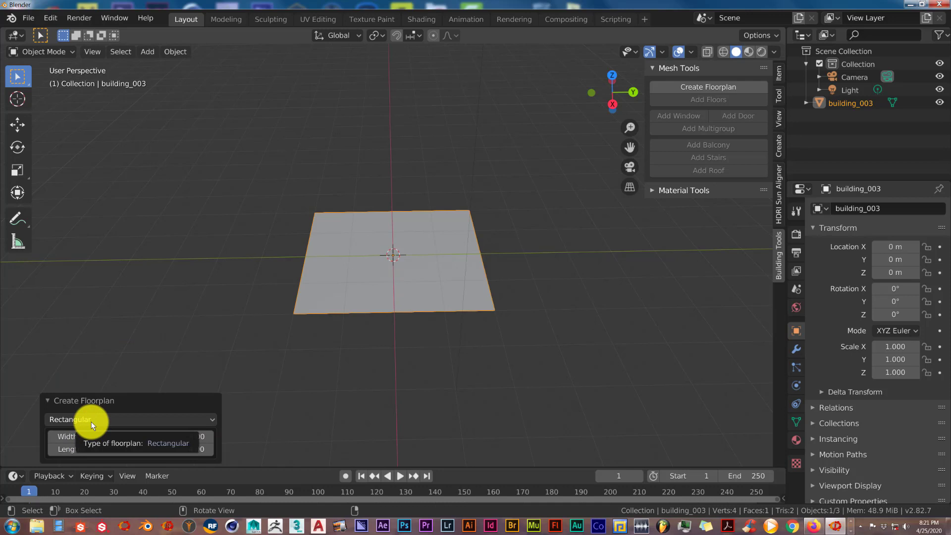
left_click(91, 421)
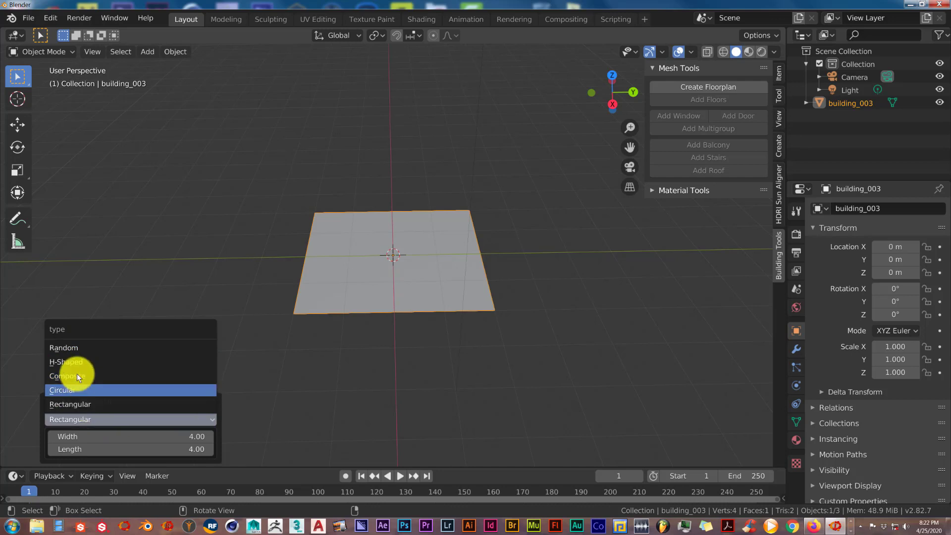
left_click(76, 347)
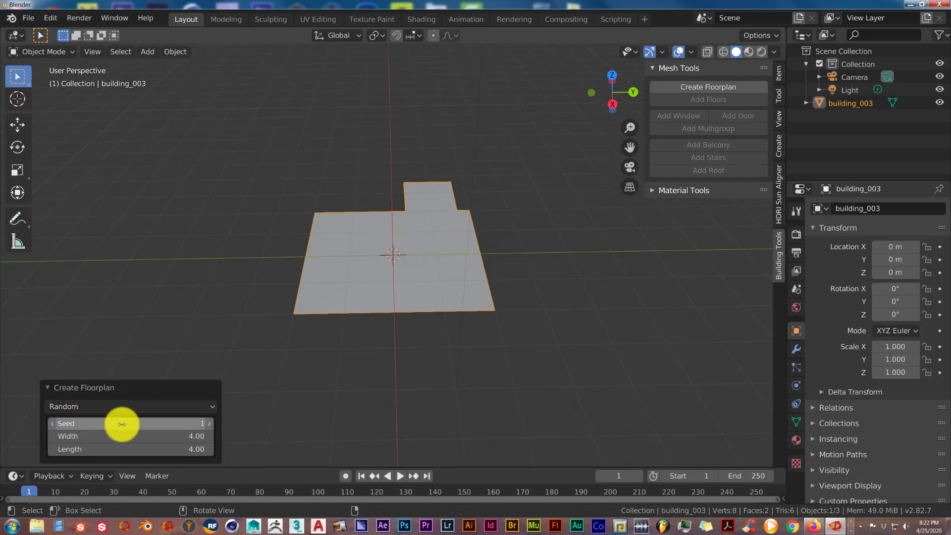
left_click(208, 423)
left_click(208, 423)
left_click(208, 424)
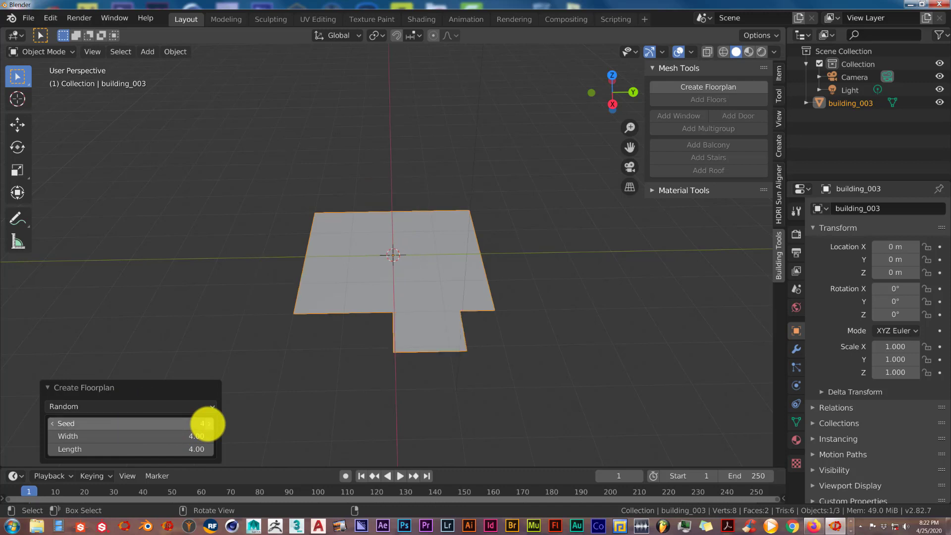
left_click(208, 424)
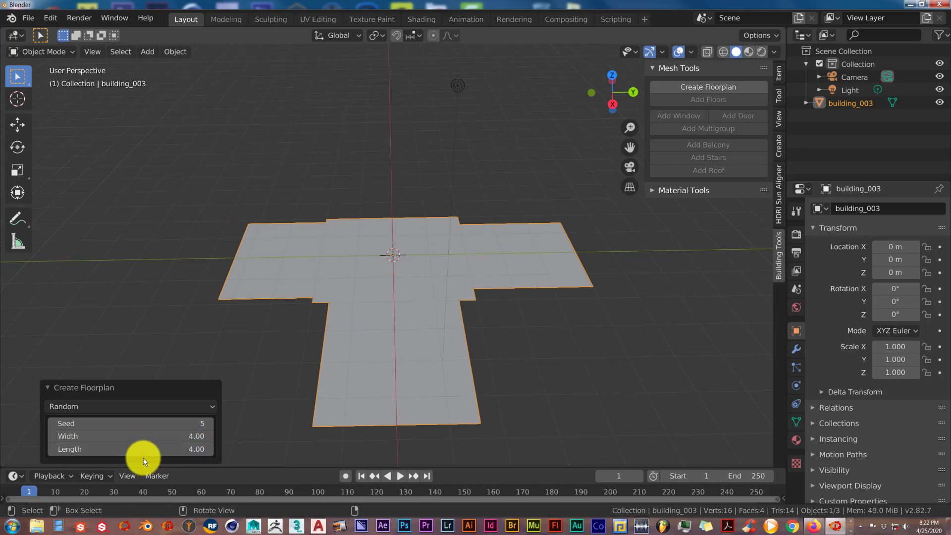
left_click_drag(140, 456, 166, 451)
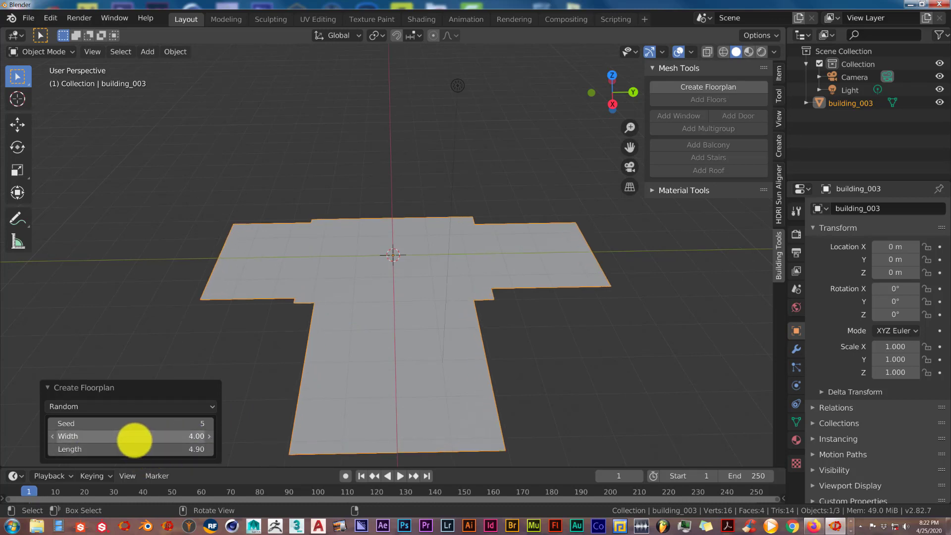
left_click_drag(134, 439, 147, 440)
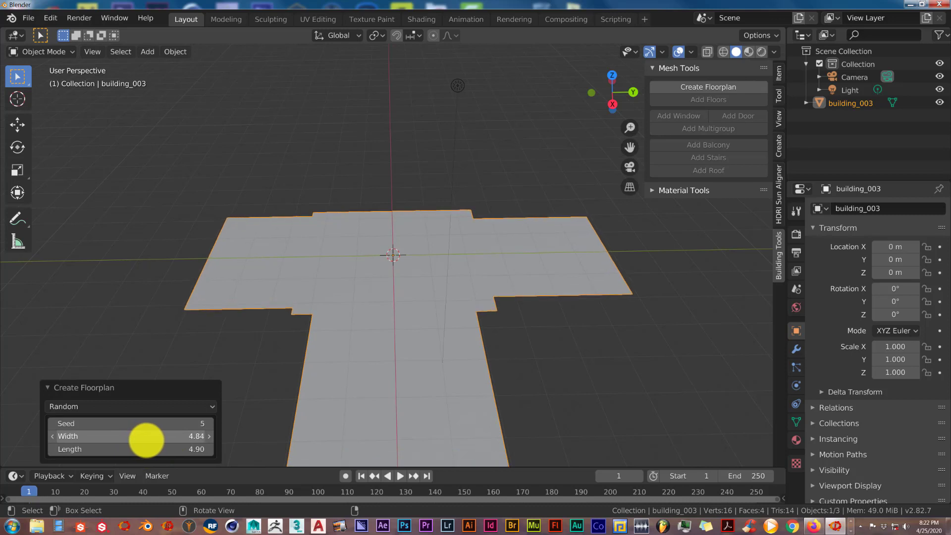
In Edit Mode, use Add Floors to extrude the T-shaped floorplan into walls.
left_click(48, 388)
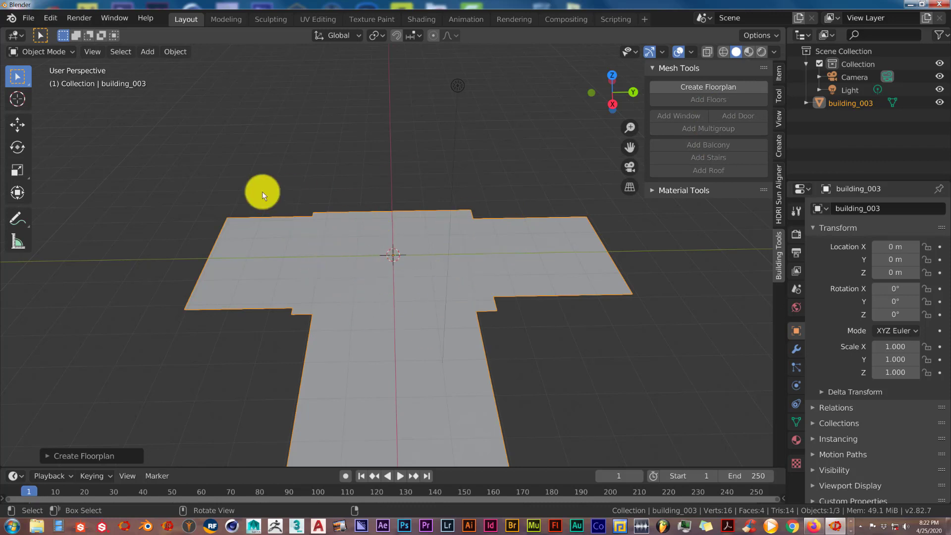
key("Tab")
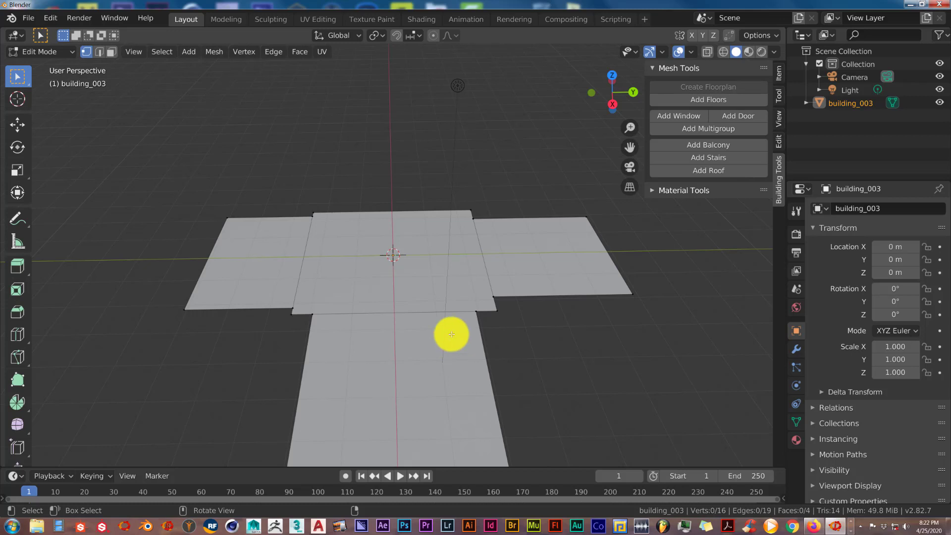
left_click(694, 104)
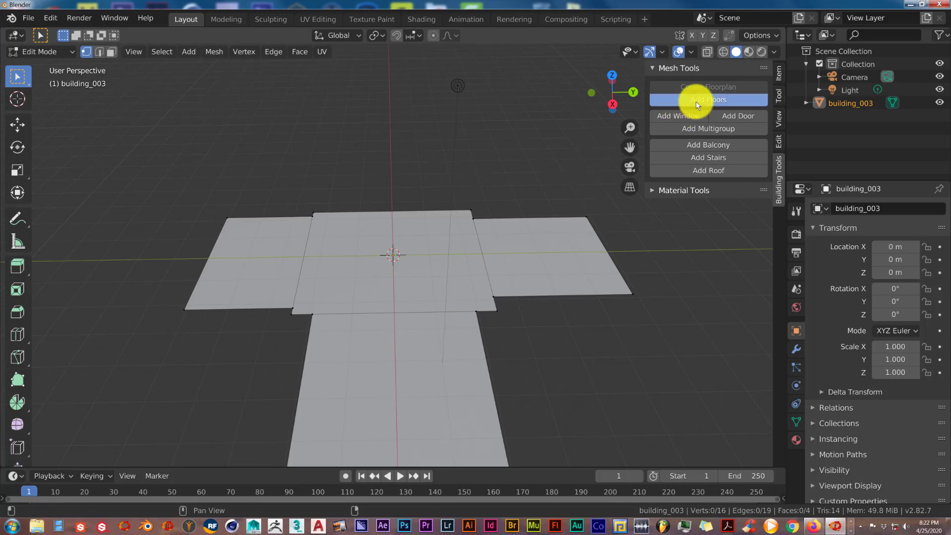
middle_click_drag(470, 339, 458, 325)
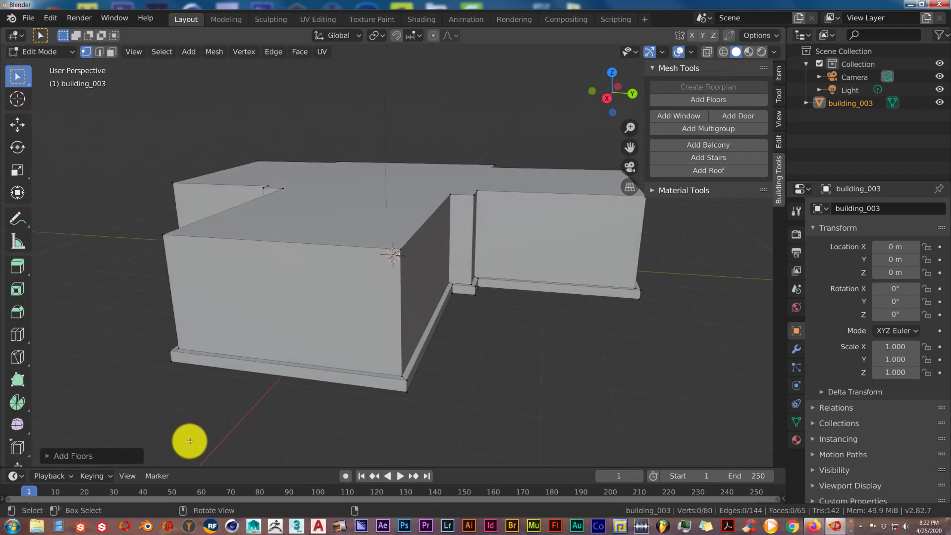
Set the Add Floors Floor Count to 3.
left_click(48, 456)
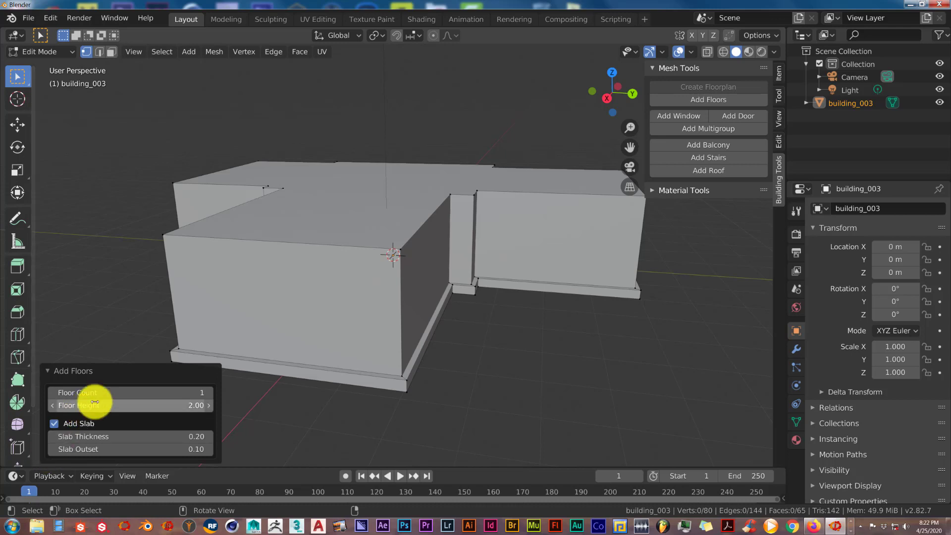
left_click(209, 393)
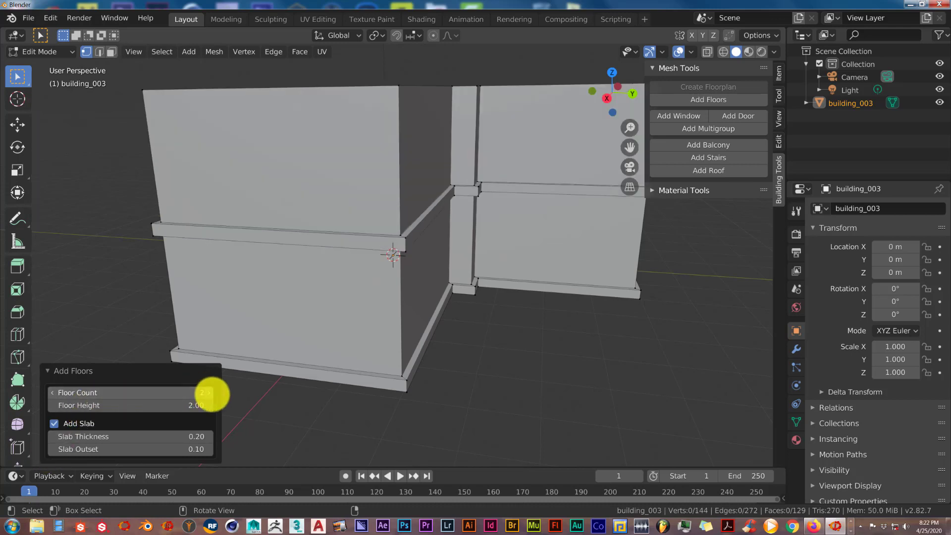
left_click(208, 393)
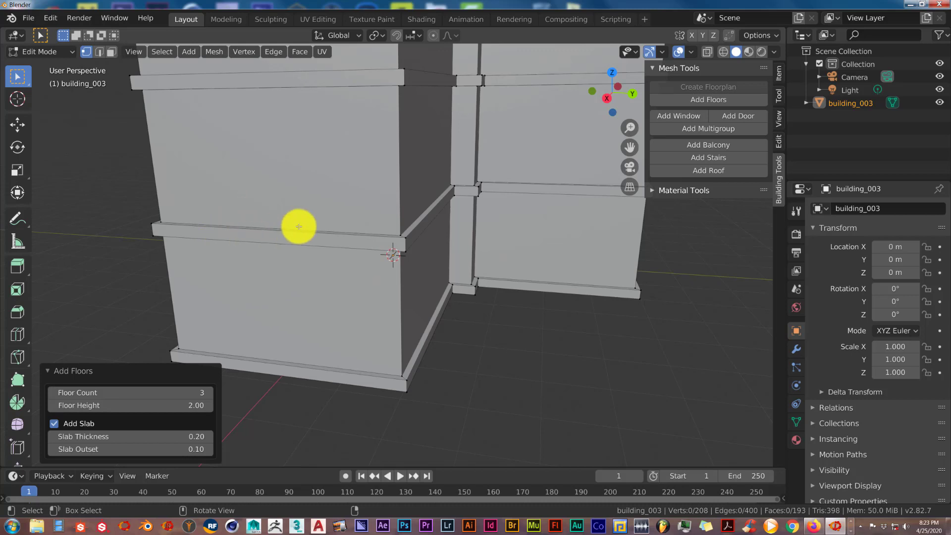
Orbit and zoom around the building to inspect its three storeys and slabs.
mouse_move(424, 263)
middle_mouse_down()
mouse_move(403, 267)
mouse_move(411, 262)
middle_mouse_up()
scroll(469, 295, "down", 1)
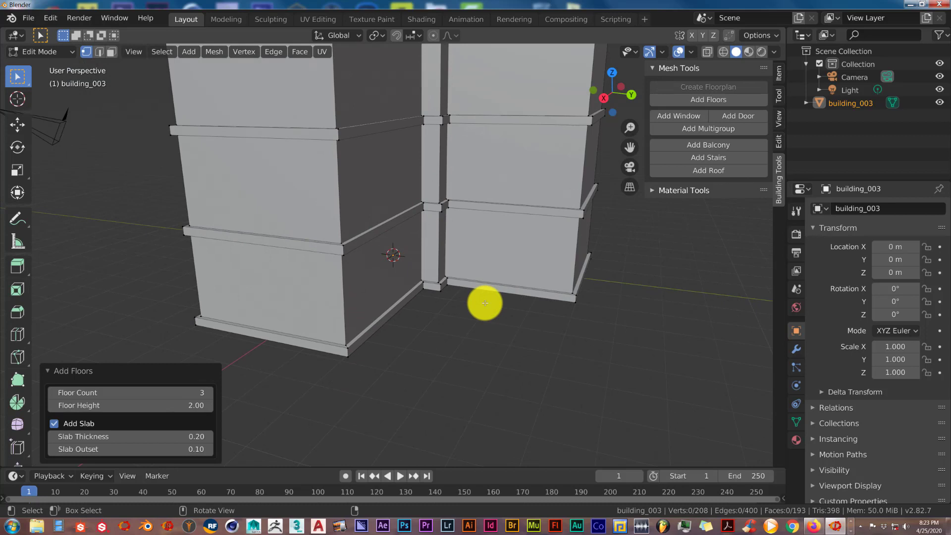
scroll(358, 197, "down", 2)
scroll(357, 196, "up", 1)
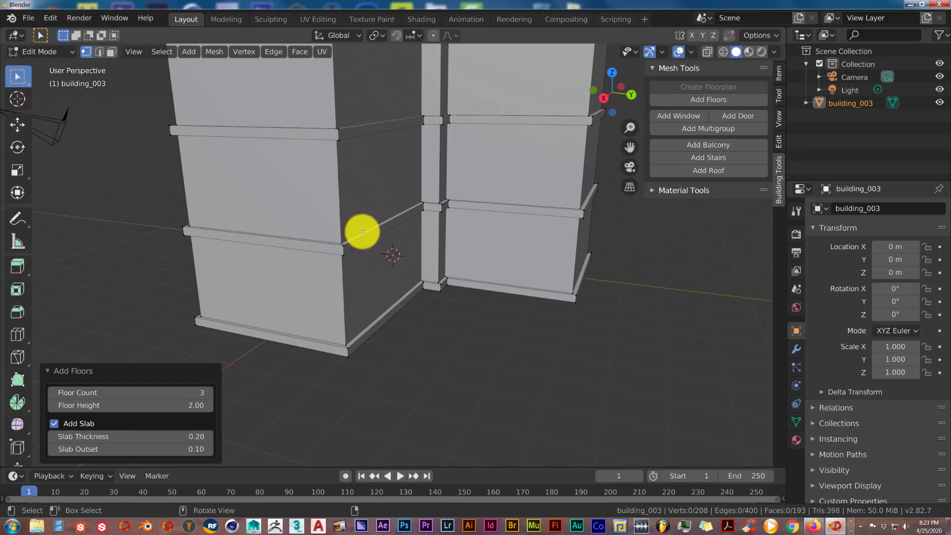
middle_click_drag(361, 229, 369, 240)
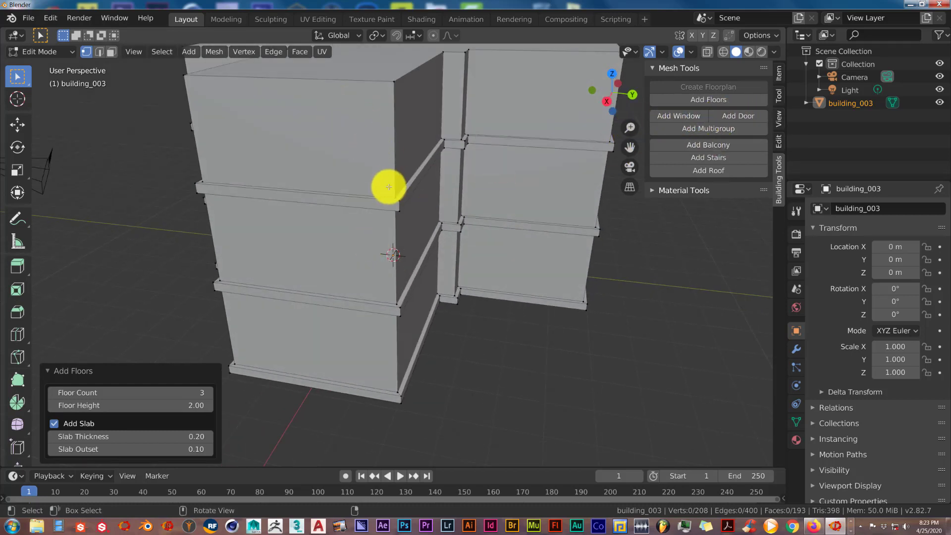
scroll(378, 211, "down", 3)
middle_click_drag(374, 215, 373, 214)
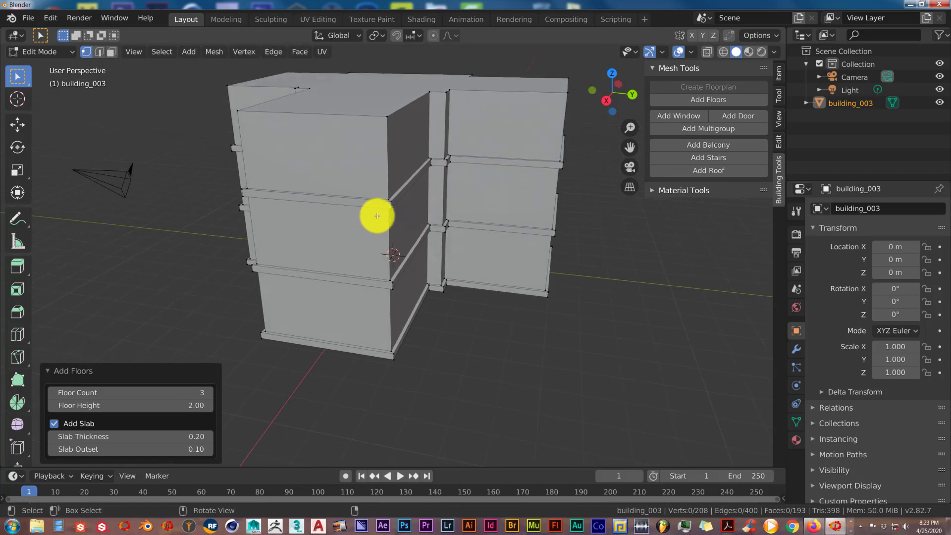
In face select mode, add a 1.00 × 1.00 window to the upper front wall face.
left_click(112, 52)
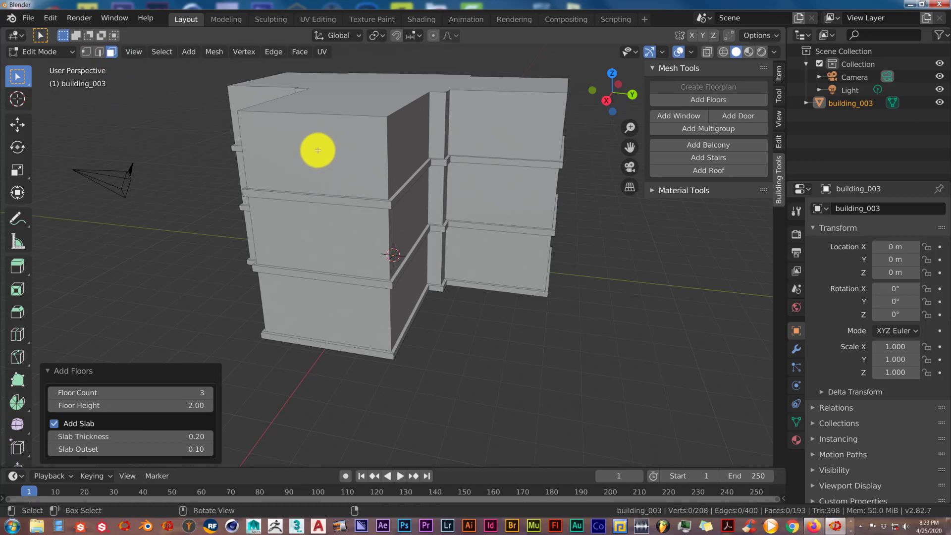
left_click(333, 180)
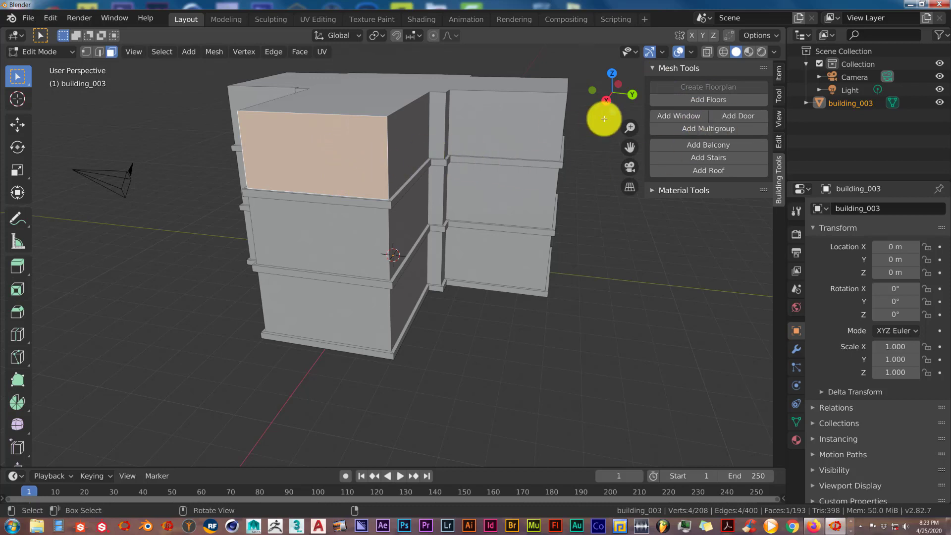
left_click(664, 115)
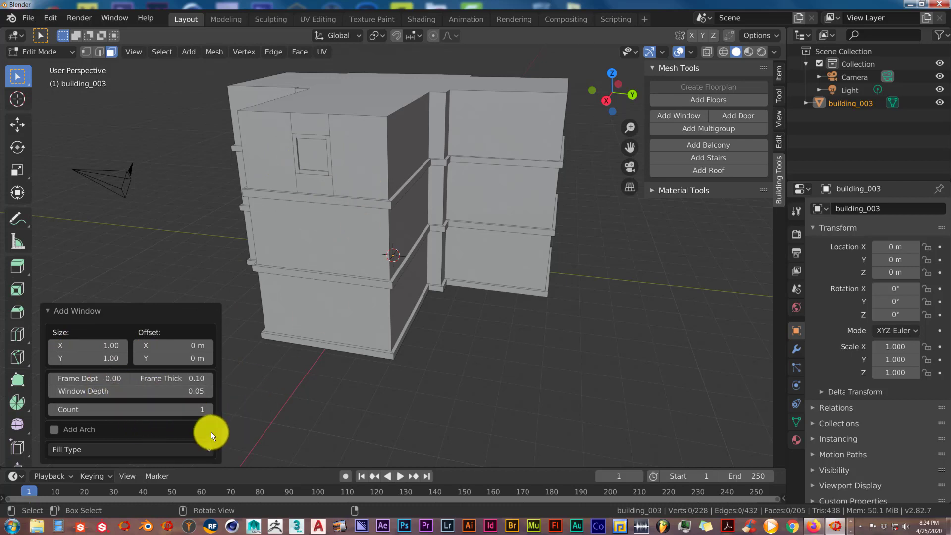
Set the window Count to 2 with no arch, and check the Fill Type options.
left_click(204, 409)
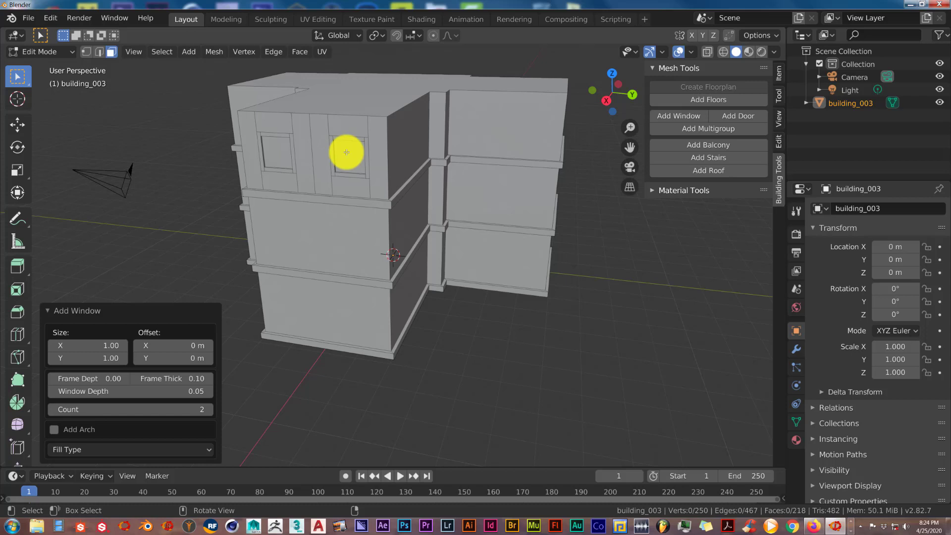
left_click(53, 429)
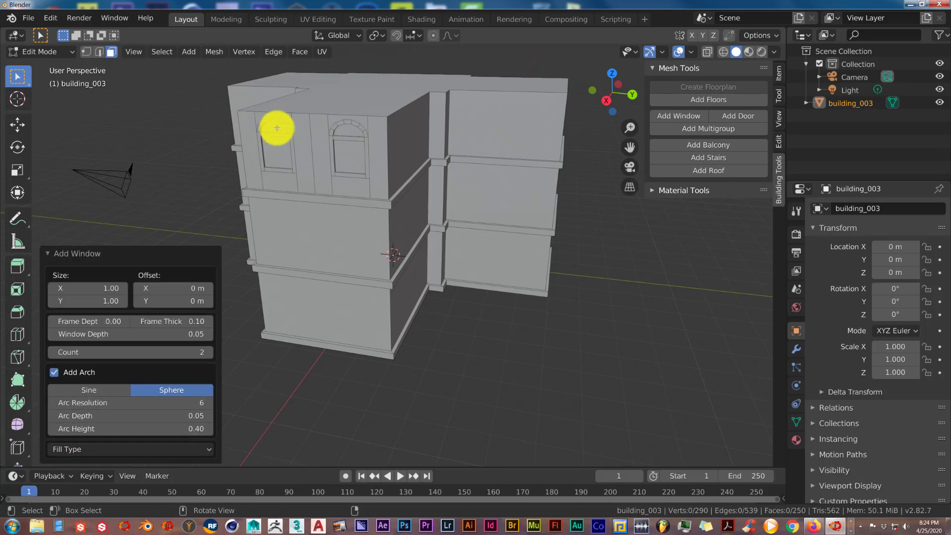
left_click(57, 373)
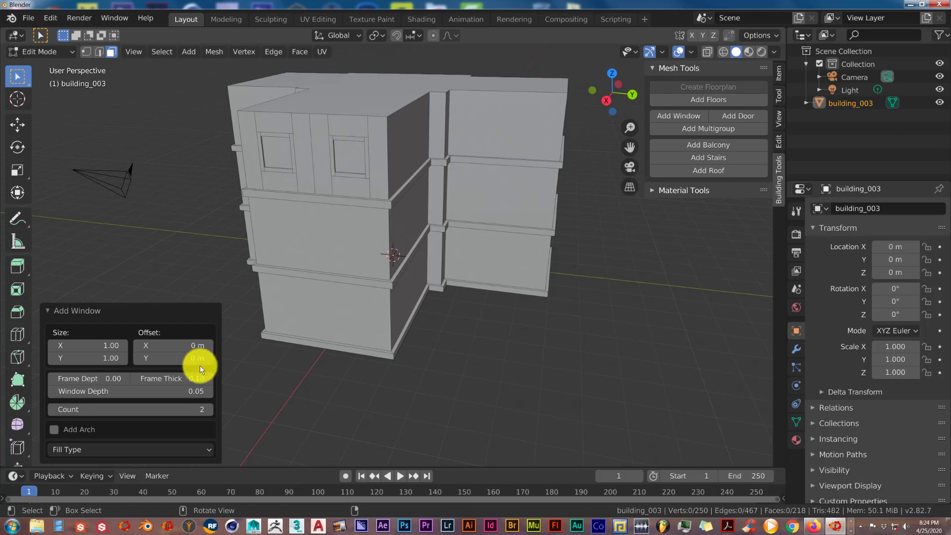
left_click(203, 454)
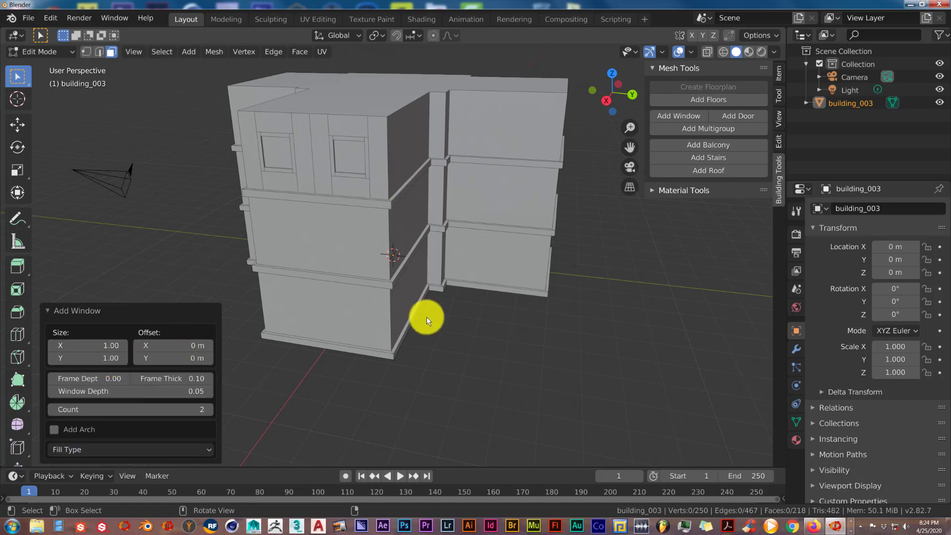
Add two 1.00 × 1.00 windows to the other wing's upper wall face.
middle_click_drag(473, 302, 450, 304)
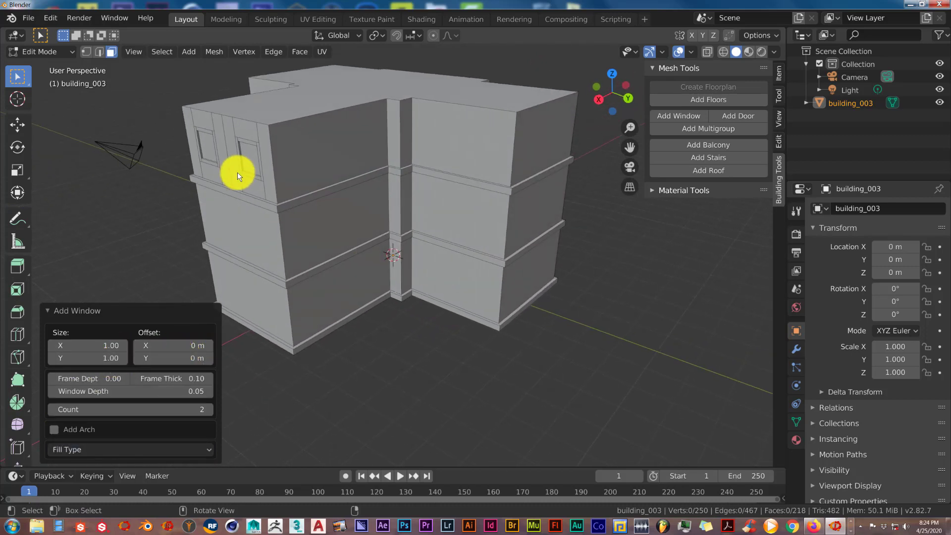
middle_click_drag(378, 183, 477, 186)
scroll(373, 204, "up", 1)
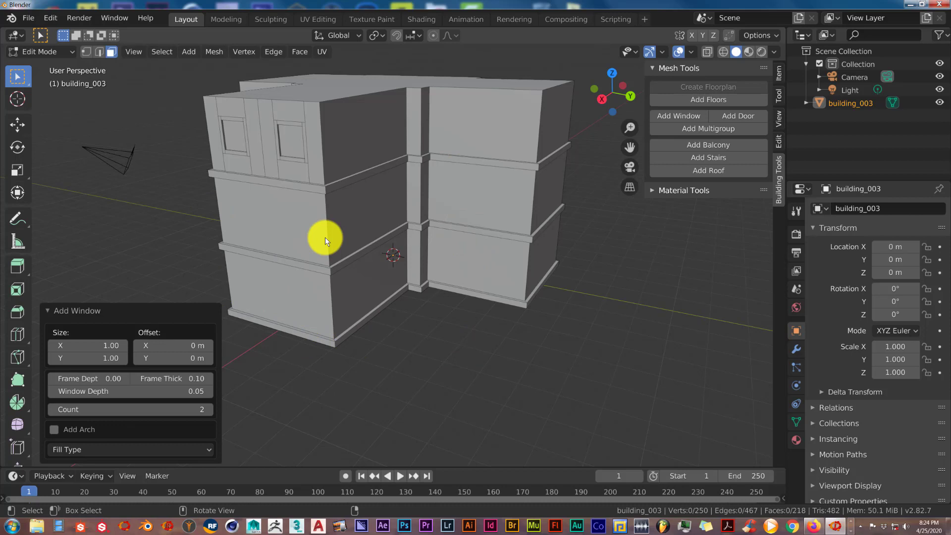
left_click(486, 127)
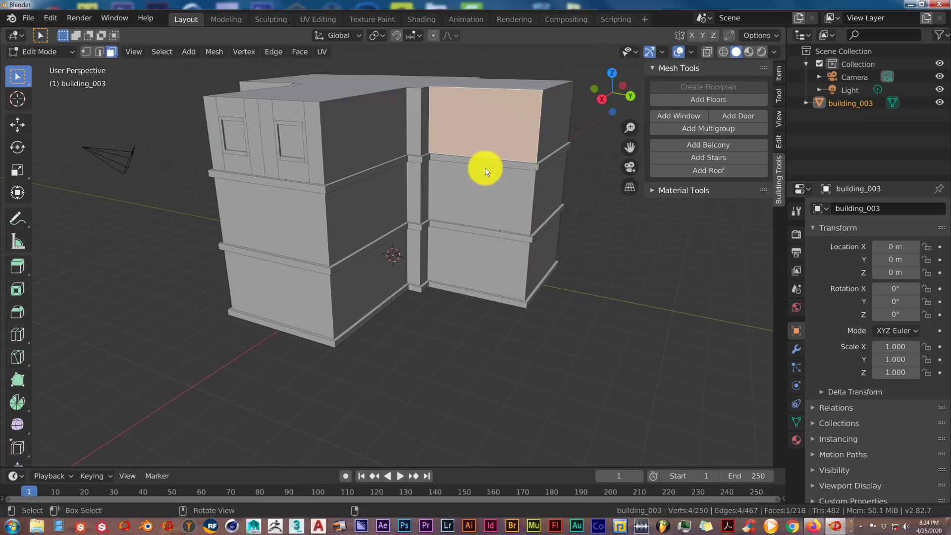
middle_click_drag(485, 120, 485, 121)
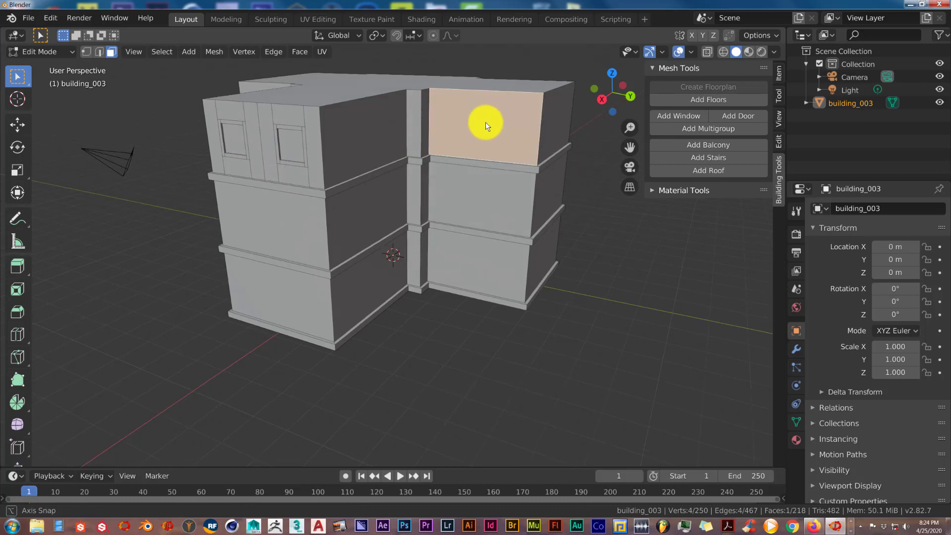
left_click(688, 117)
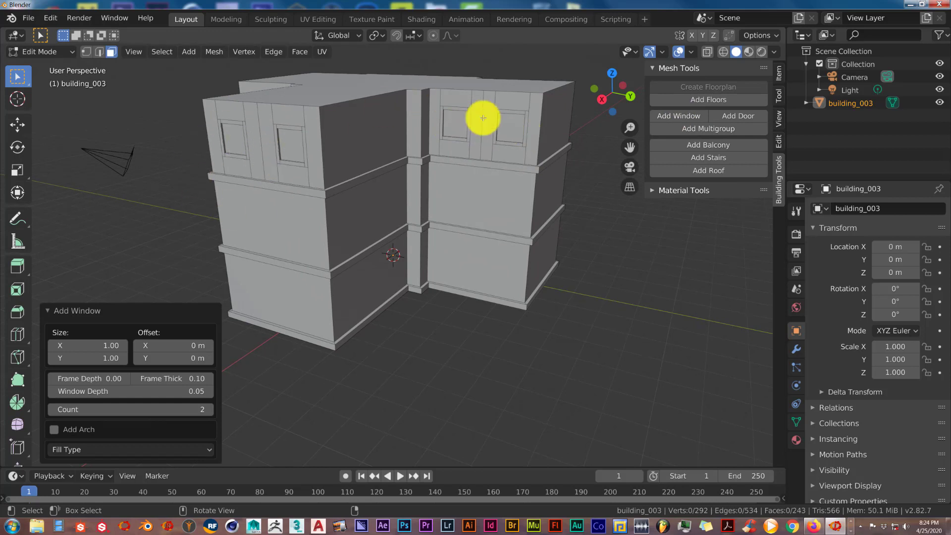
middle_click_drag(501, 149, 490, 155)
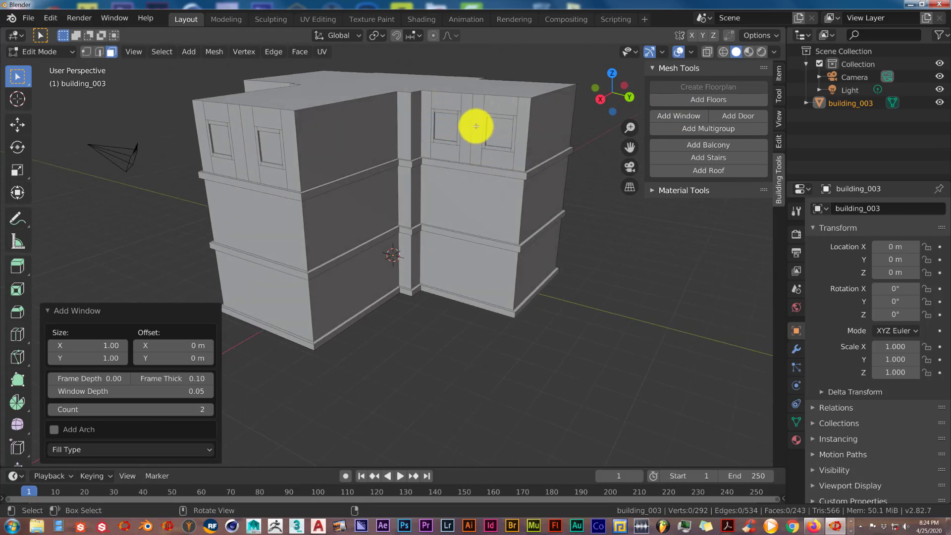
middle_click_drag(541, 203, 505, 198)
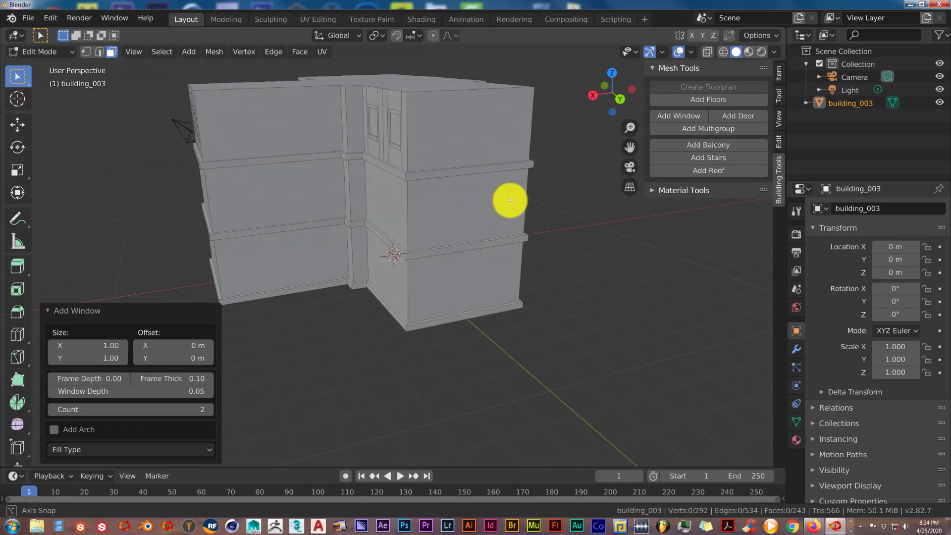
Add an arched double door to the lower right ground-floor wall, then select the middle wall face.
left_click(460, 297)
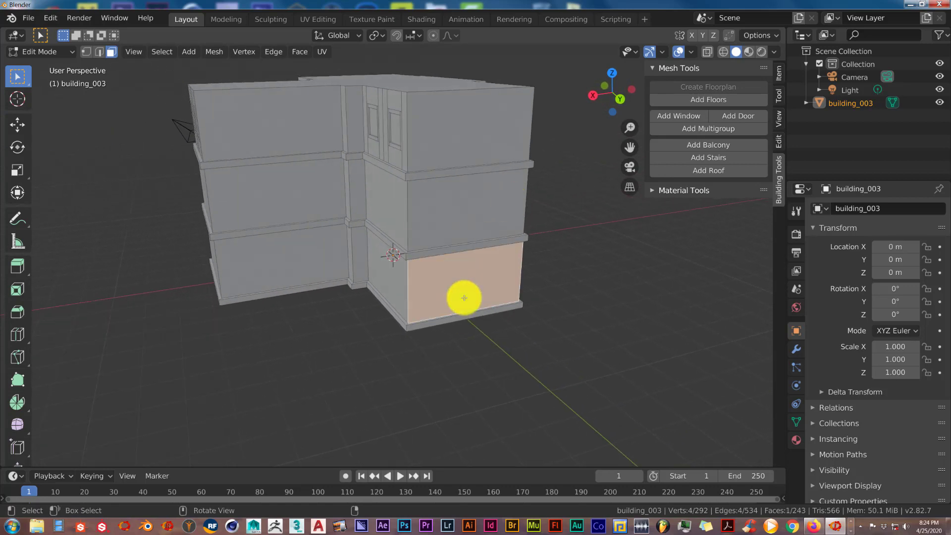
left_click(740, 114)
middle_click_drag(484, 282, 324, 381)
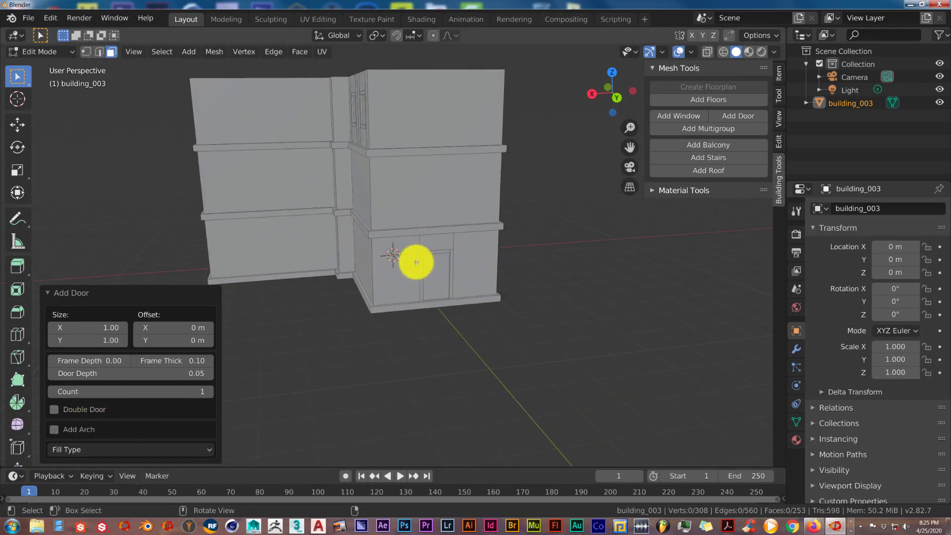
left_click(53, 407)
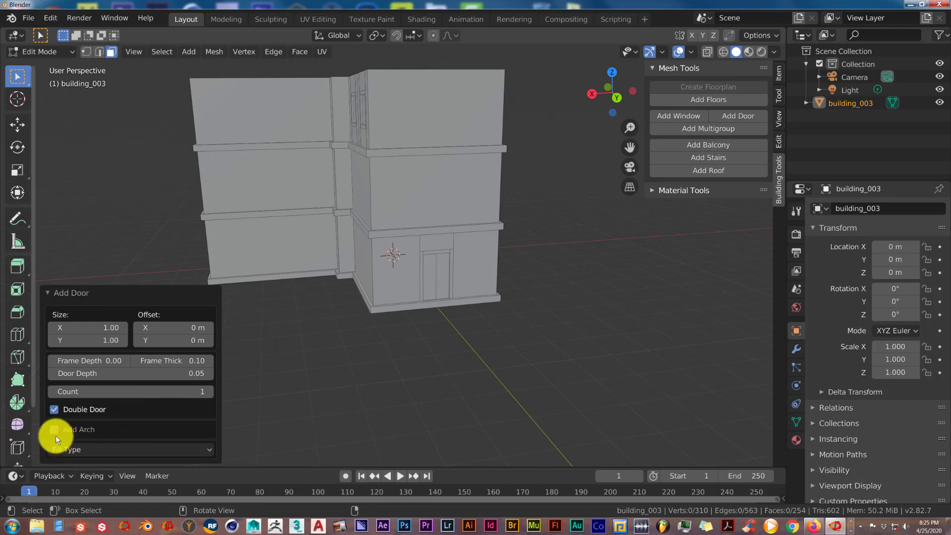
left_click(53, 429)
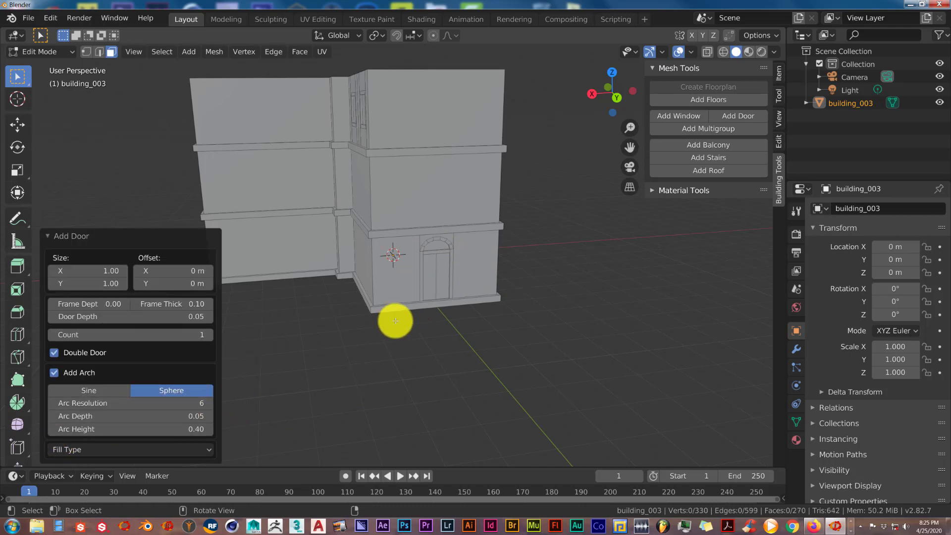
middle_click_drag(392, 318, 351, 286)
left_click(410, 243)
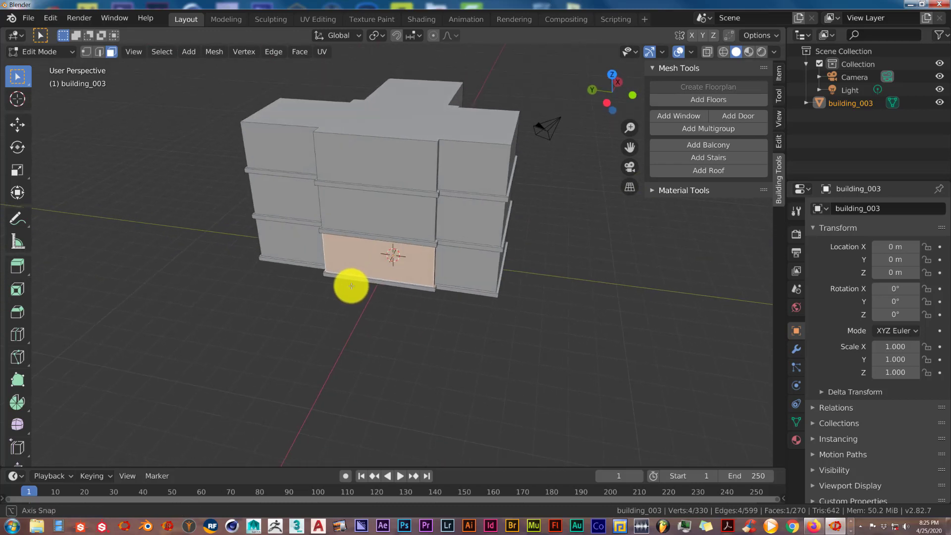
Add a railed balcony to the selected wall face.
left_click(722, 144)
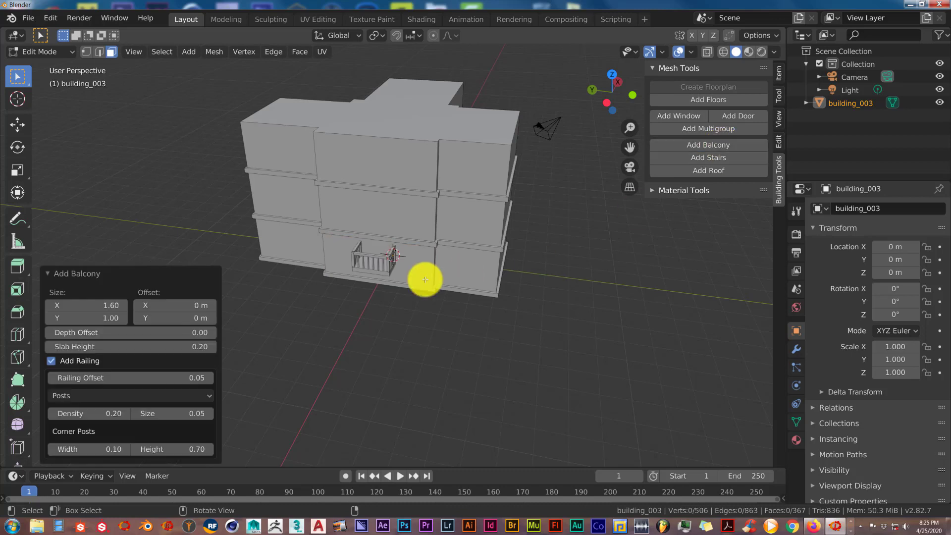
middle_click_drag(425, 279, 372, 315)
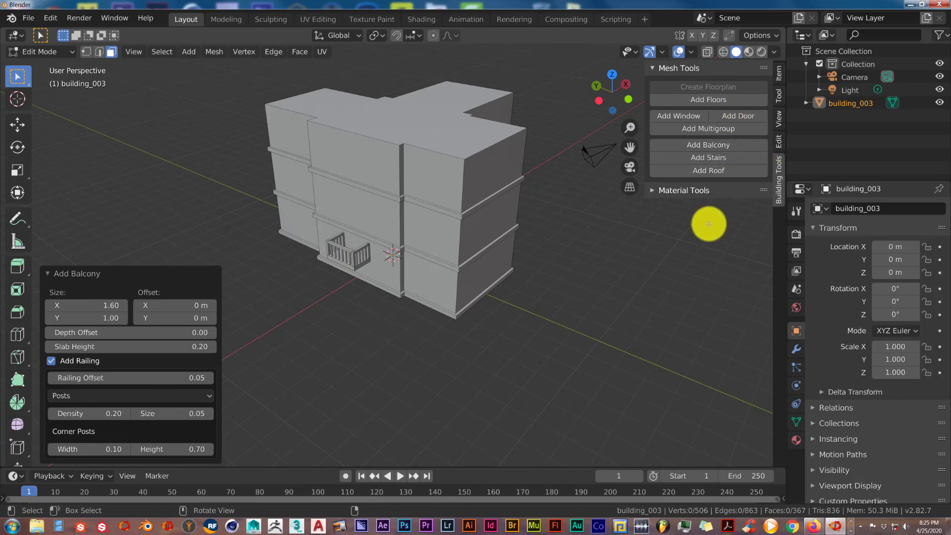
middle_click_drag(584, 253, 442, 246)
Add 3-step stairs (0.12 step height, 0.20 width) with a landing and railing to a ground-floor front wall.
left_click(441, 246)
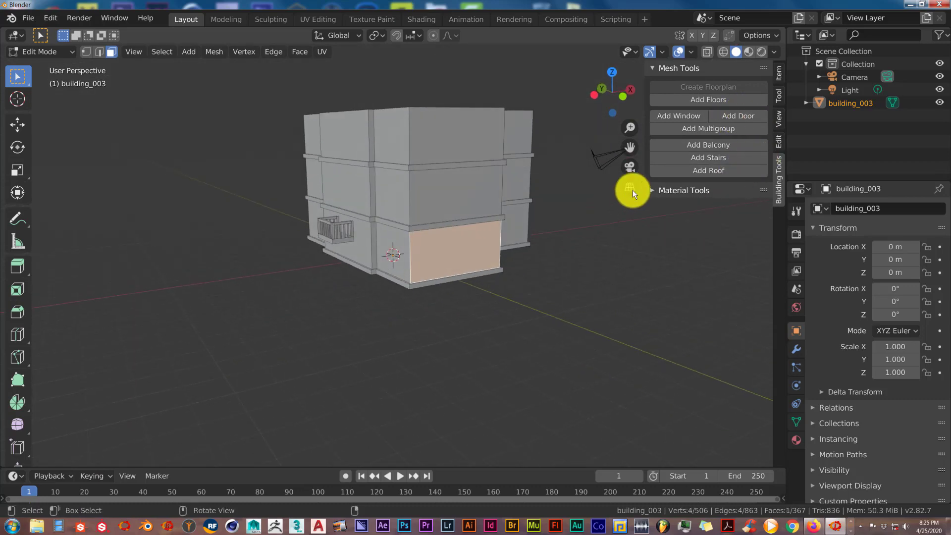
left_click(676, 161)
middle_click_drag(446, 275, 346, 287)
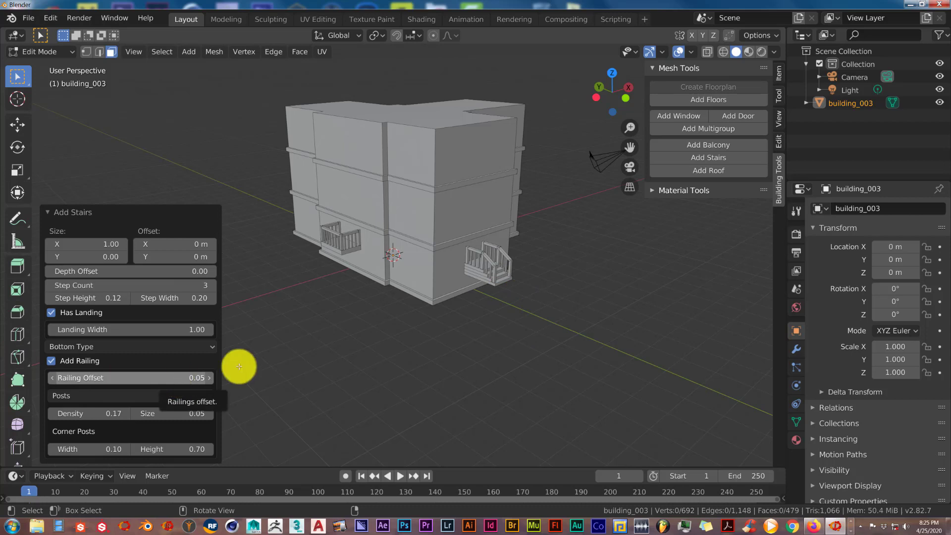
middle_click_drag(361, 350, 430, 343)
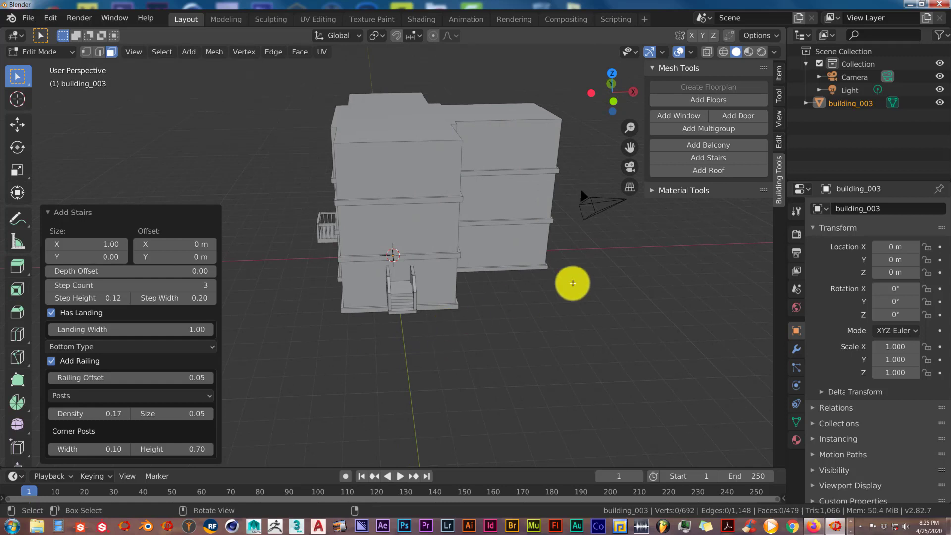
middle_click_drag(465, 323, 519, 310)
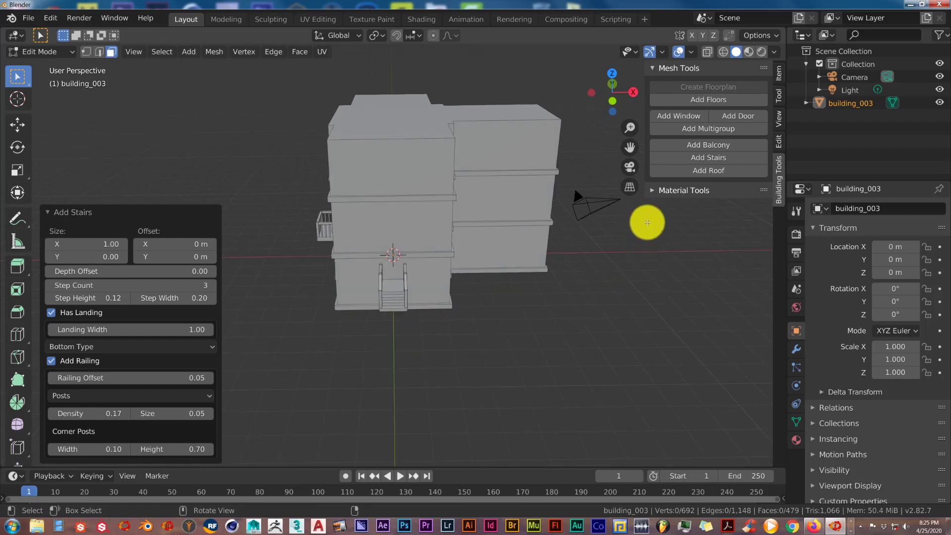
Make 'window' the active face map in Building Tools Material Tools and select all its faces.
left_click(654, 191)
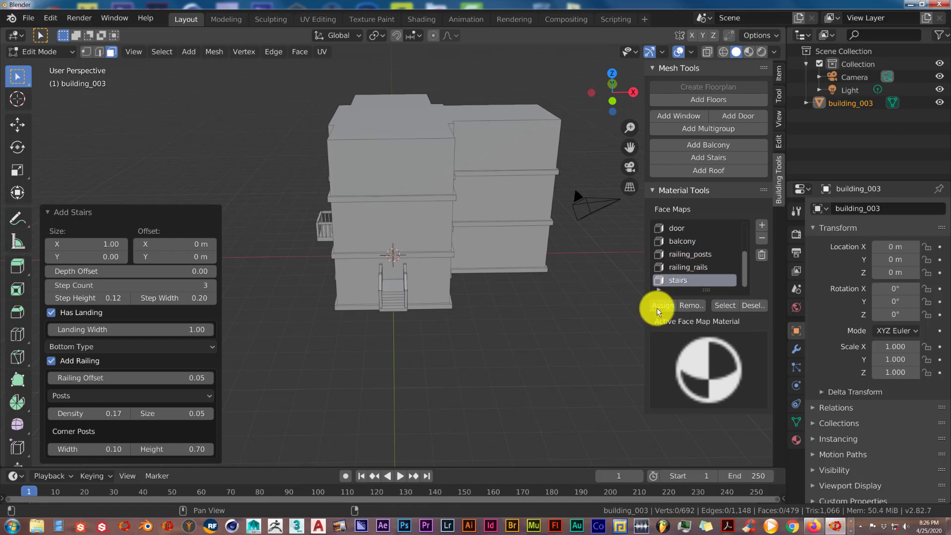
scroll(665, 281, "up", 3)
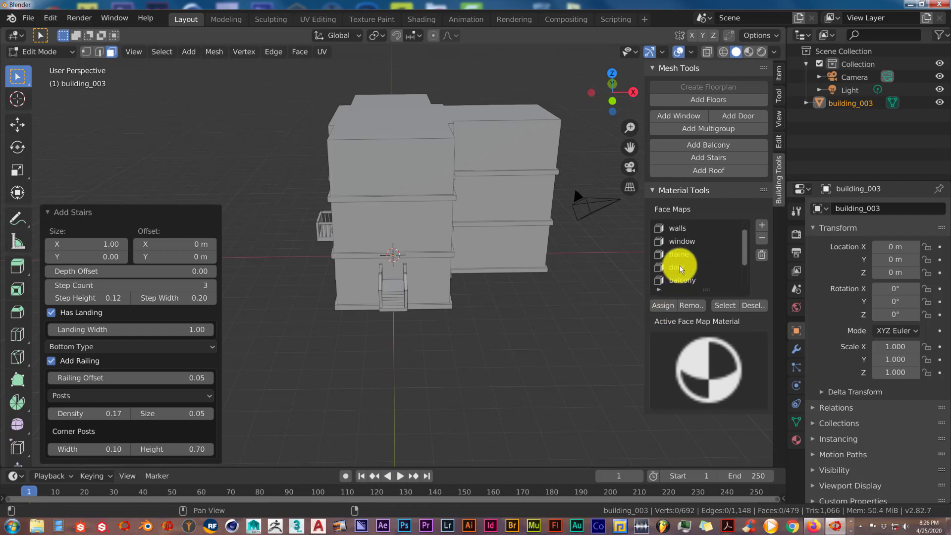
left_click(679, 243)
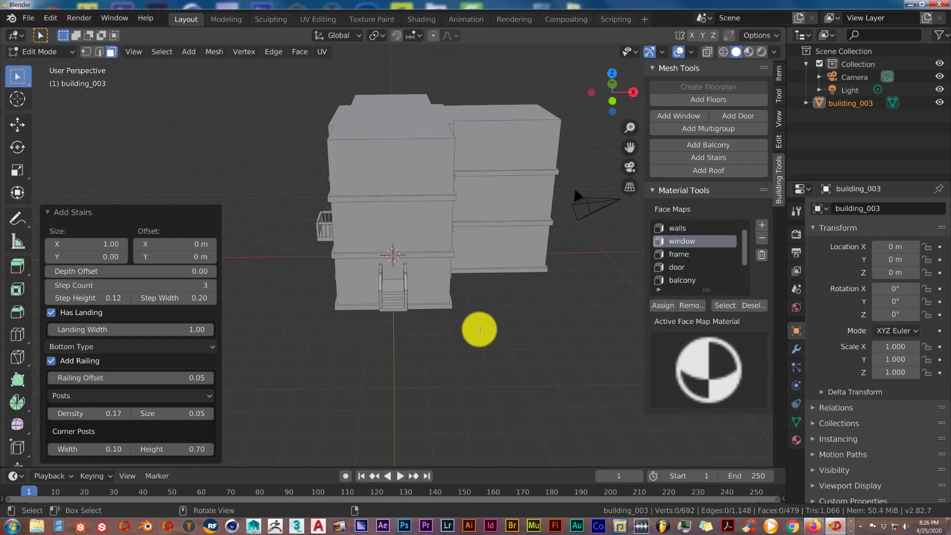
left_click(44, 212)
middle_click_drag(367, 302, 548, 280)
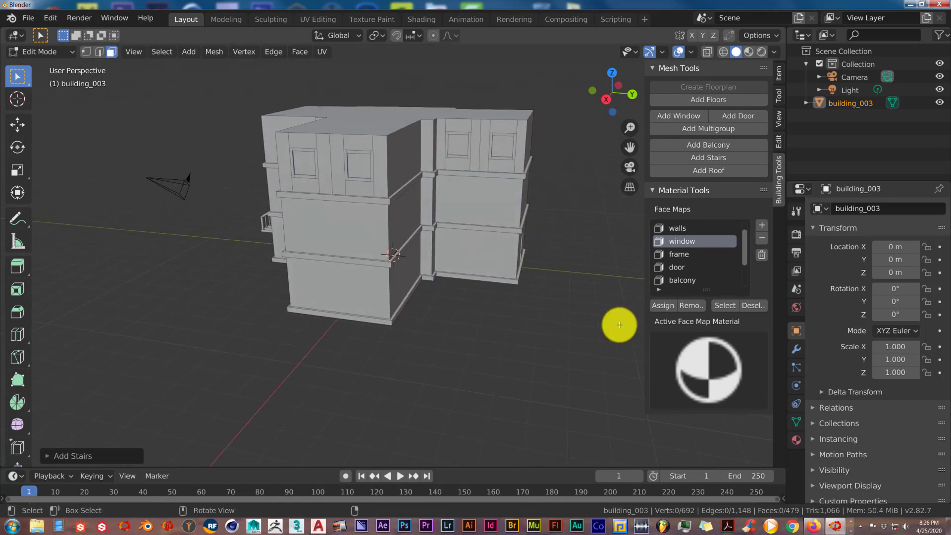
scroll(619, 324, "up", 2)
left_click(274, 141)
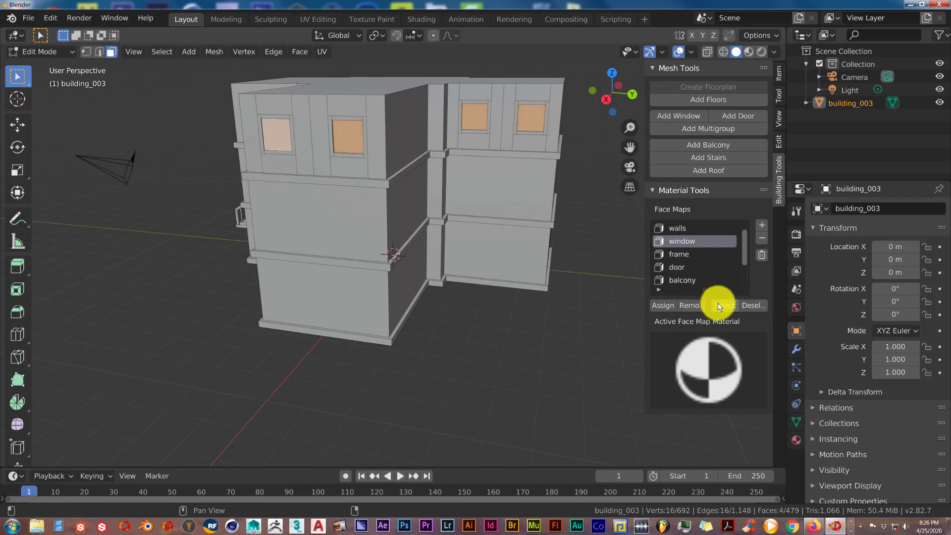
middle_click_drag(462, 170, 386, 222)
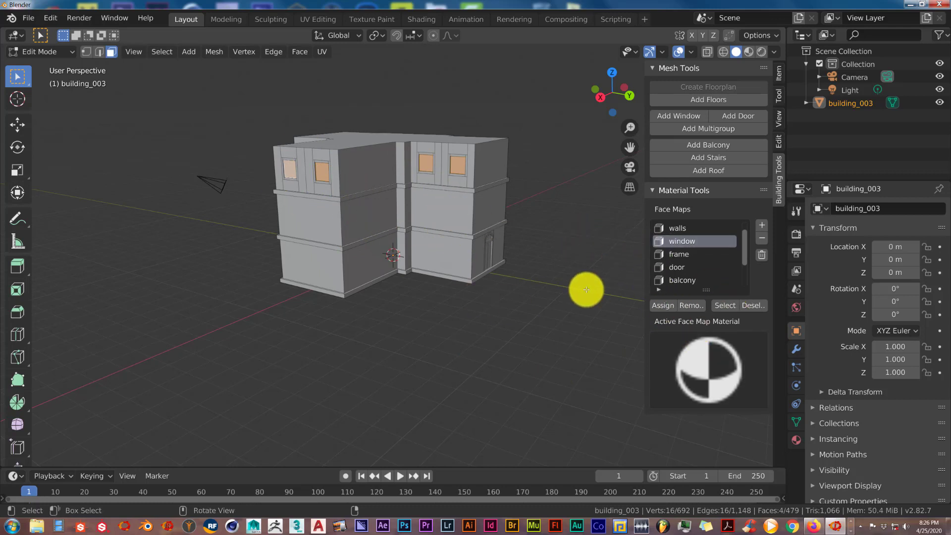
middle_click_drag(340, 180, 323, 207)
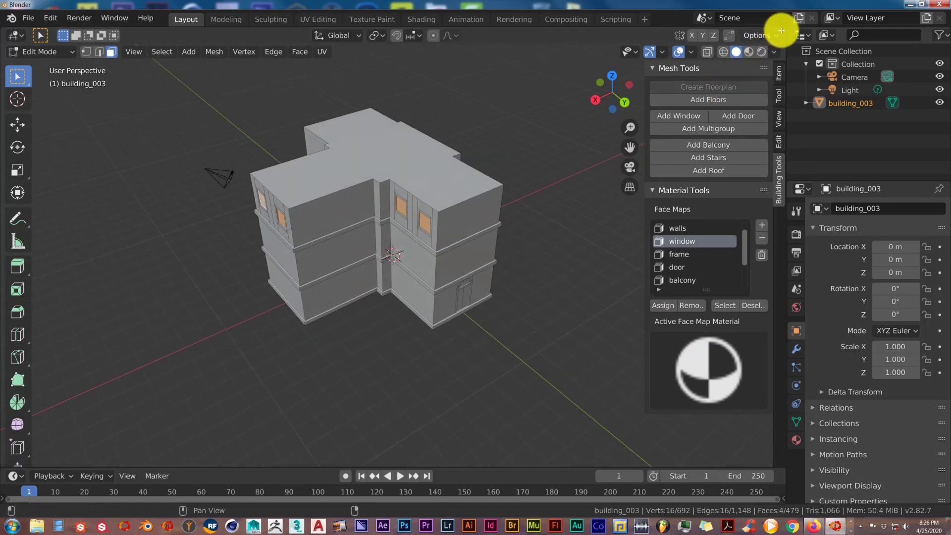
Create a new material in Material Properties and name it 'window'.
left_click(797, 439)
left_click(881, 264)
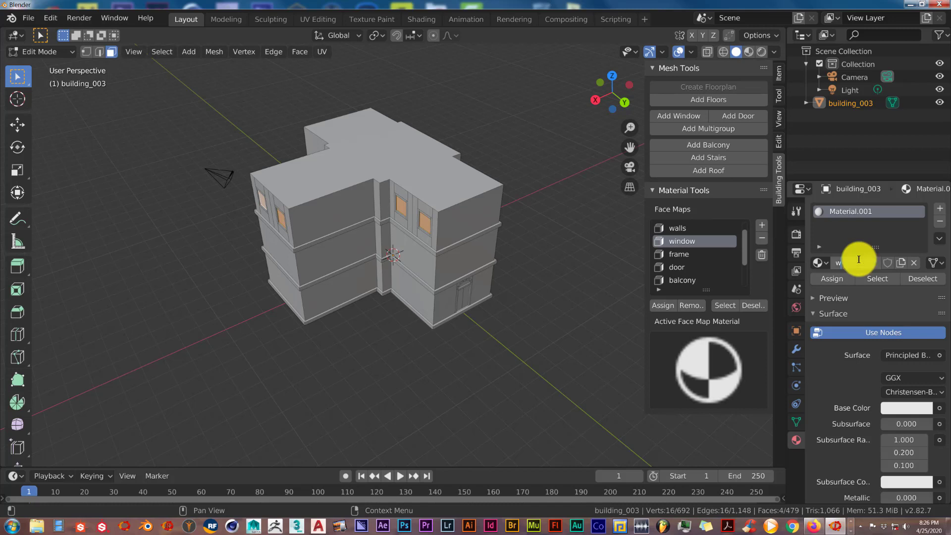
key("Return")
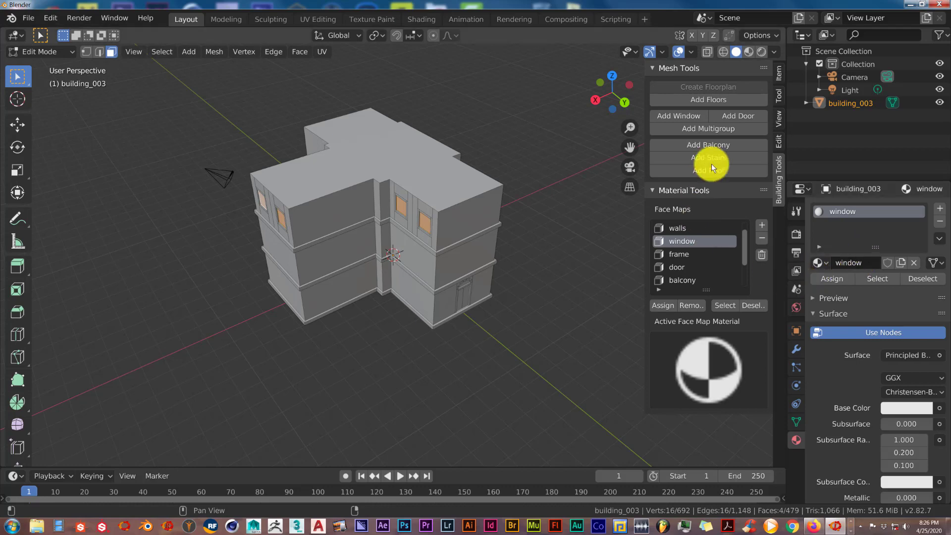
Split the viewport and turn the top area into a Shader Editor showing the material's nodes.
left_click_drag(782, 28, 774, 205)
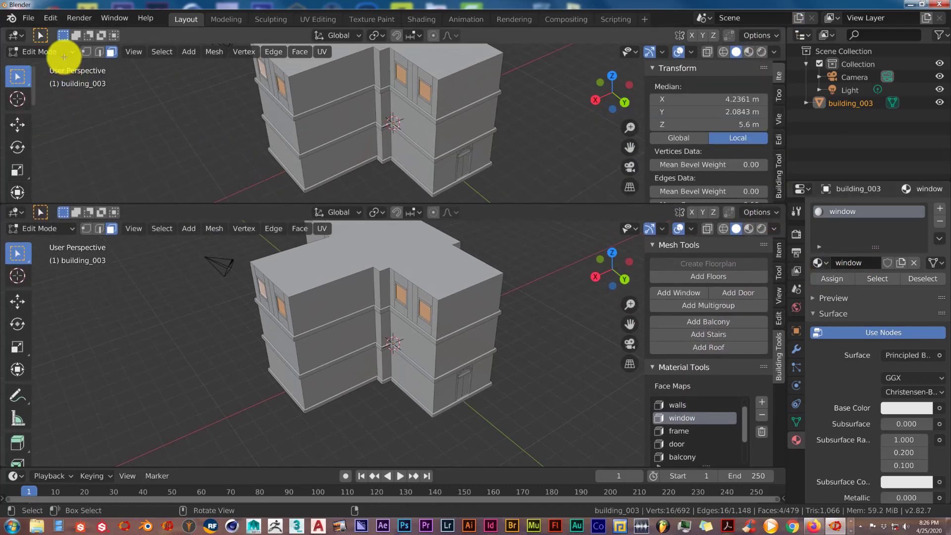
left_click(16, 35)
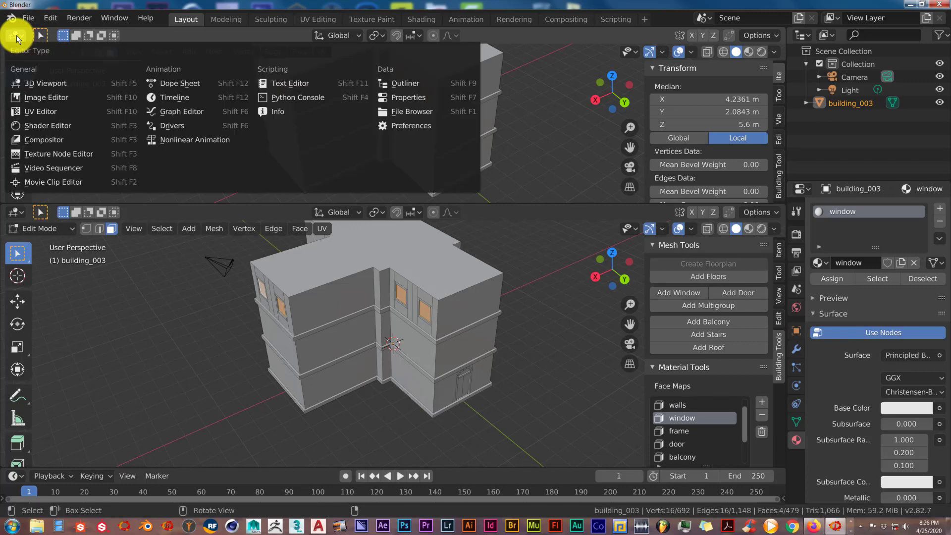
left_click(40, 126)
scroll(378, 158, "up", 4)
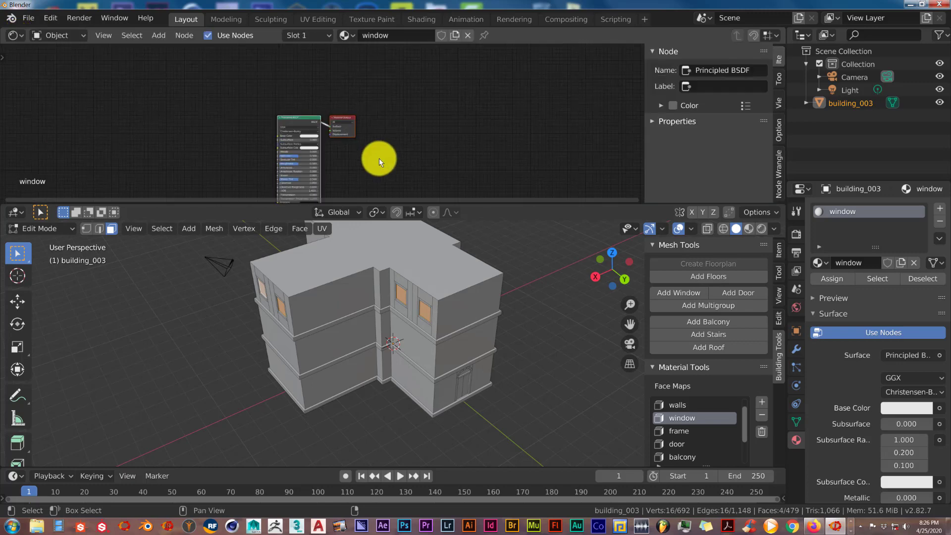
middle_click_drag(388, 155, 451, 135)
Add a mapped Image Texture feeding the Principled BSDF's Base Color with Ctrl+T.
left_click(335, 84)
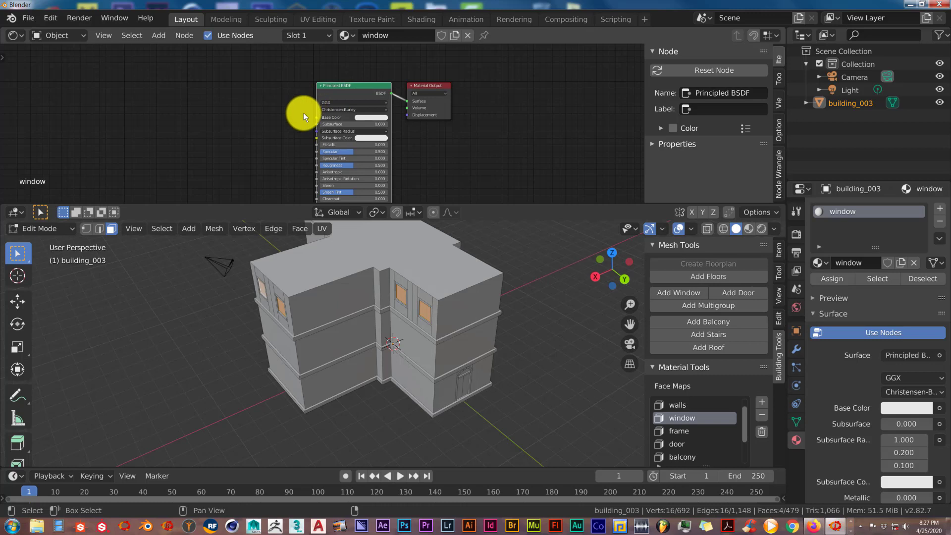
key("ctrl+t")
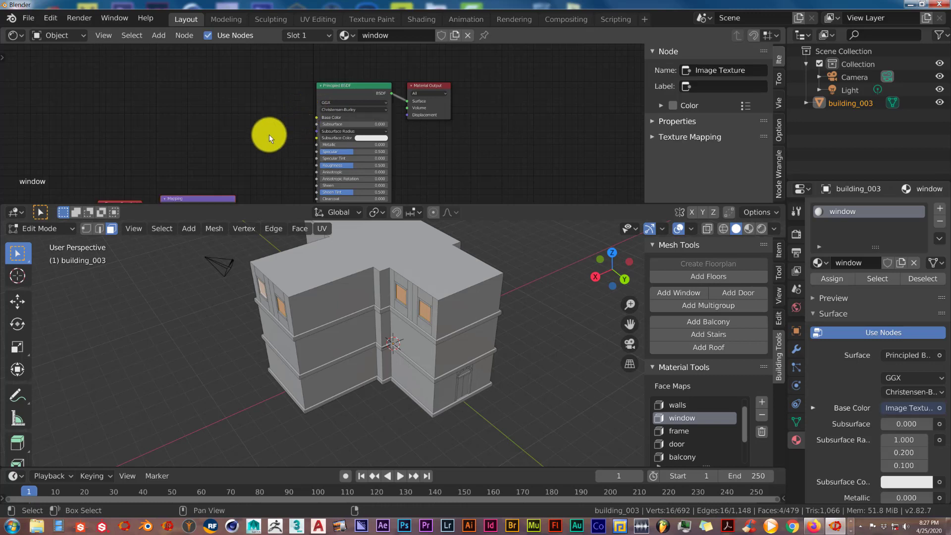
key("g")
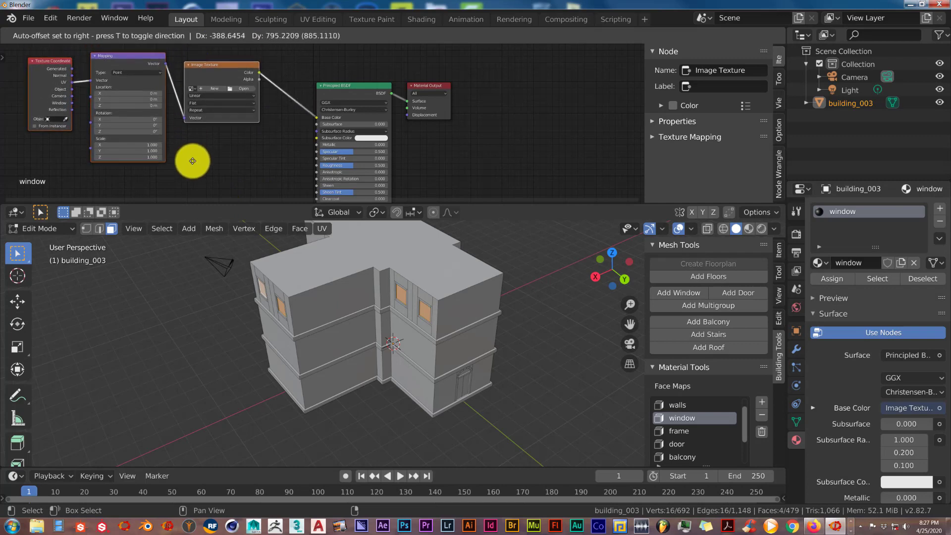
left_click(192, 160)
mouse_move(378, 310)
middle_mouse_down()
mouse_move(390, 303)
mouse_move(383, 307)
middle_mouse_up()
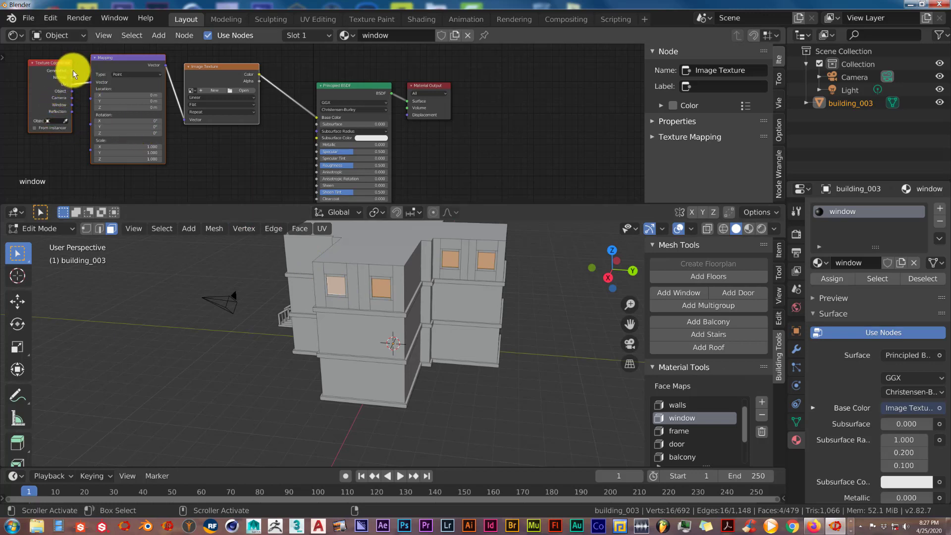
Link Generated coordinates to Mapping, set Mapping type to Texture, and browse for an image.
left_click_drag(73, 70, 93, 82)
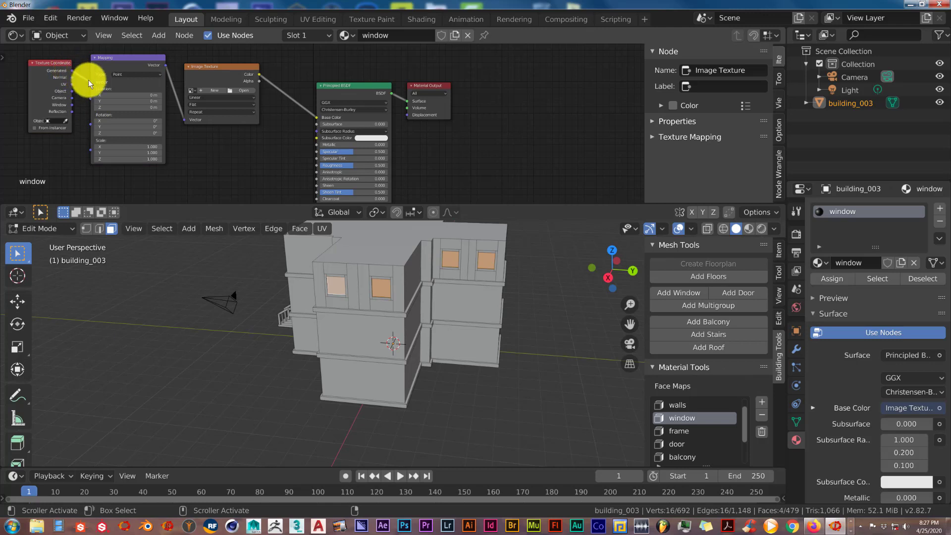
left_click_drag(88, 79, 91, 82)
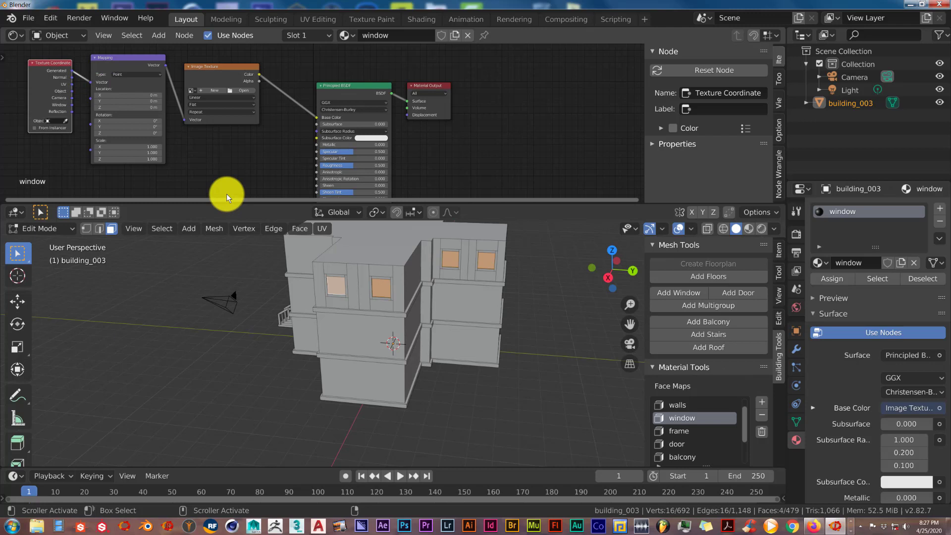
left_click(133, 75)
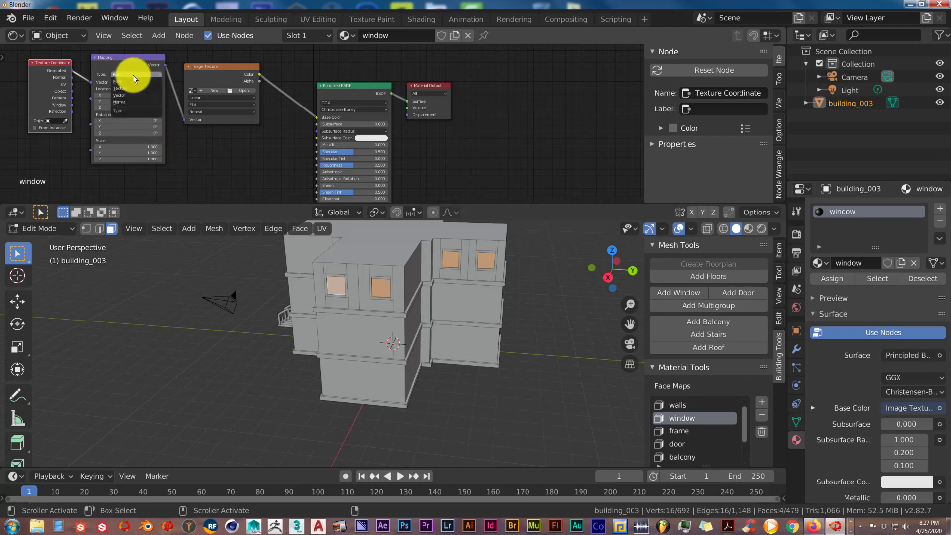
left_click(128, 91)
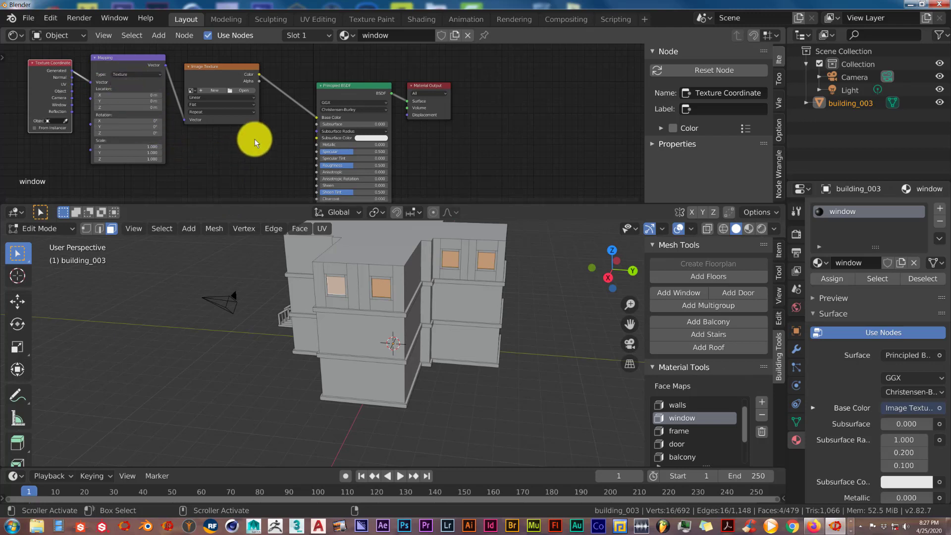
scroll(254, 138, "up", 1)
left_click(229, 85)
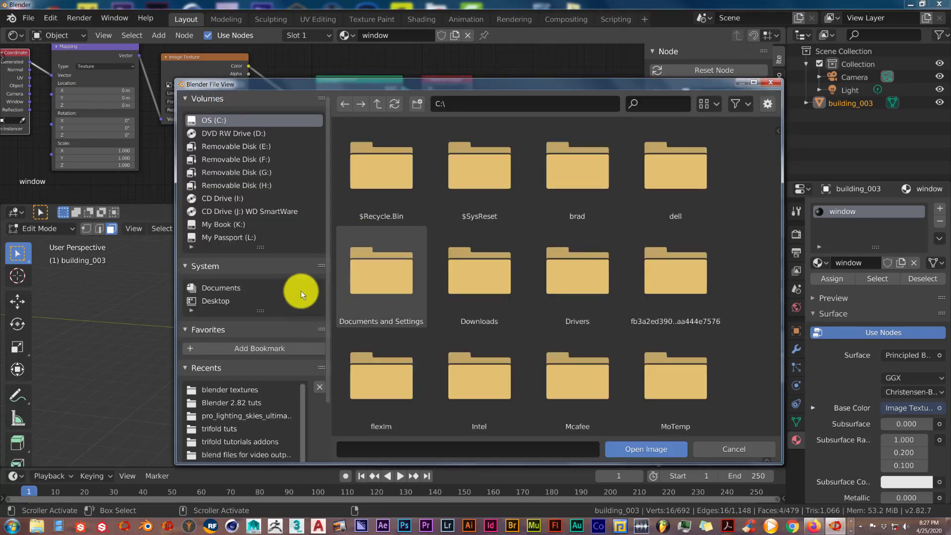
Go to the 'blender textures' folder and pick AsphaltDamaged0049_2_thumblarge.jpg.
scroll(300, 288, "down", 3)
left_click(249, 321)
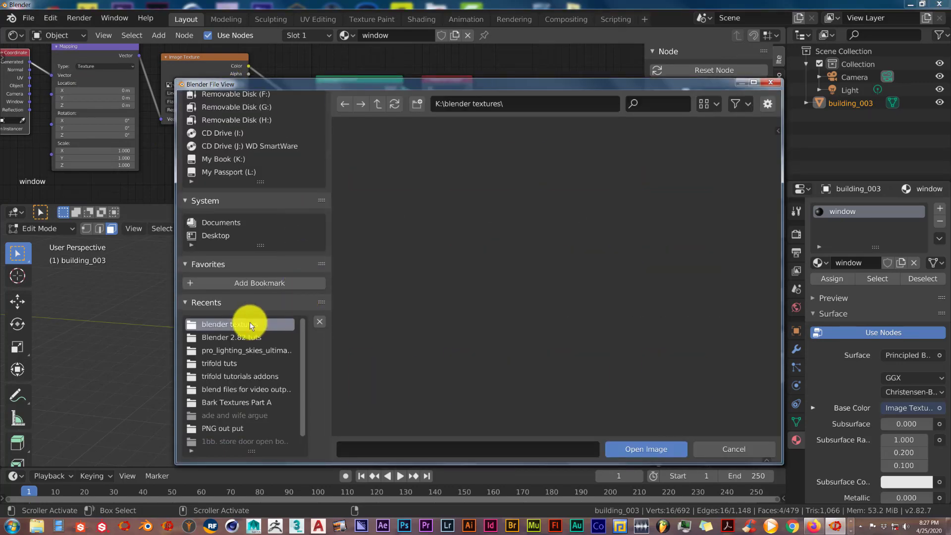
scroll(478, 298, "down", 10)
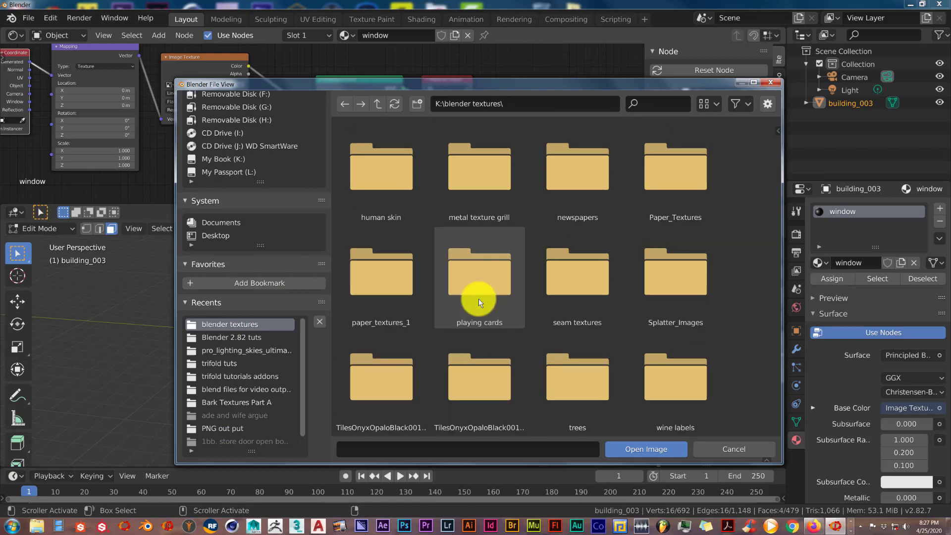
scroll(479, 299, "down", 3)
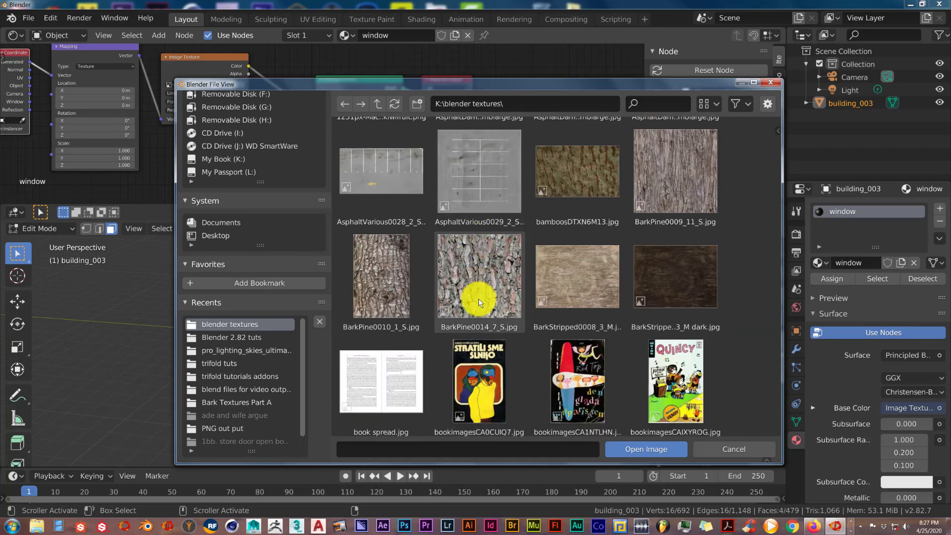
scroll(478, 298, "up", 5)
scroll(466, 320, "down", 4)
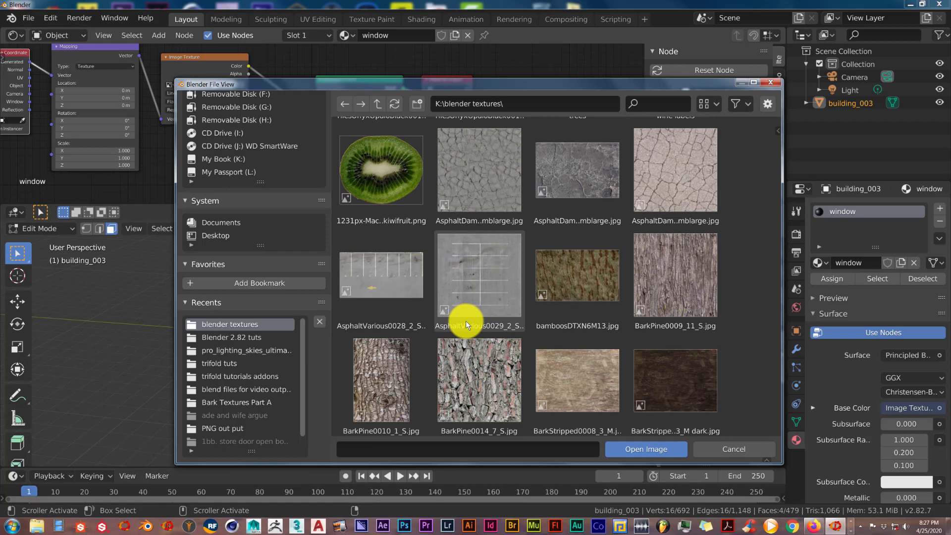
scroll(462, 348, "up", 5)
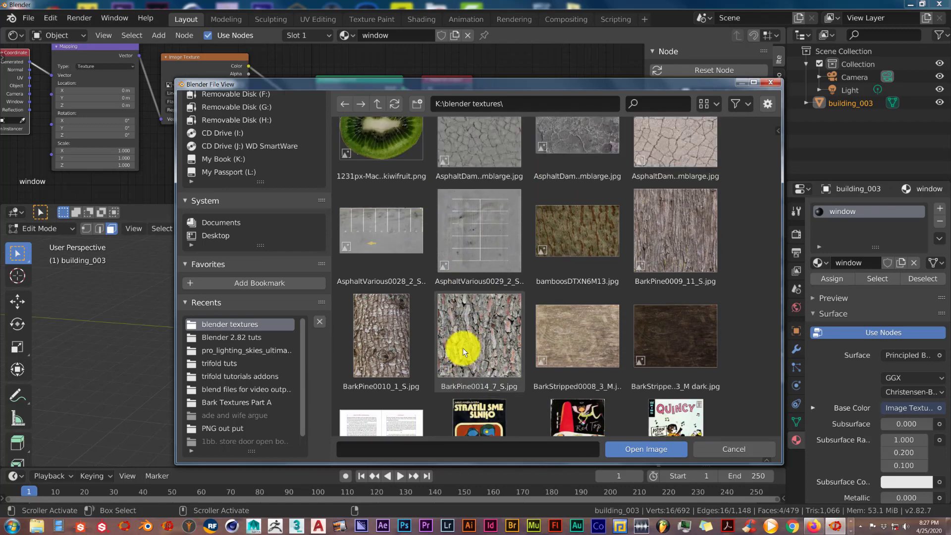
left_click(479, 241)
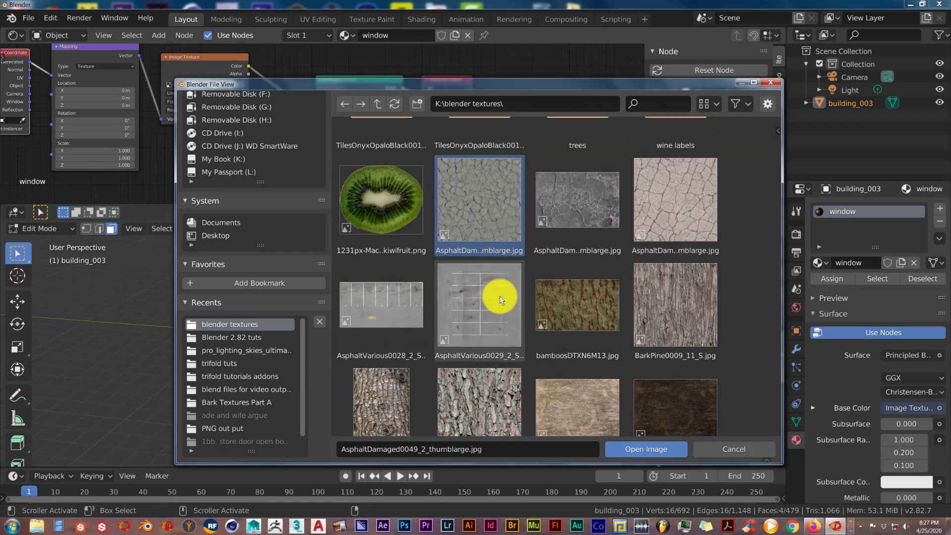
Load the AsphaltDamaged image into the texture and view the building in Rendered shading.
left_click(655, 449)
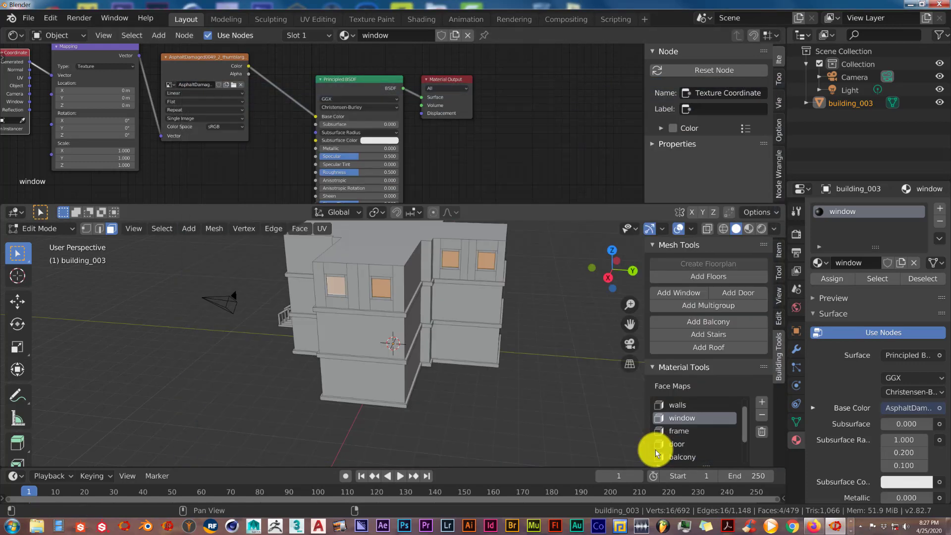
middle_click_drag(447, 176, 446, 149)
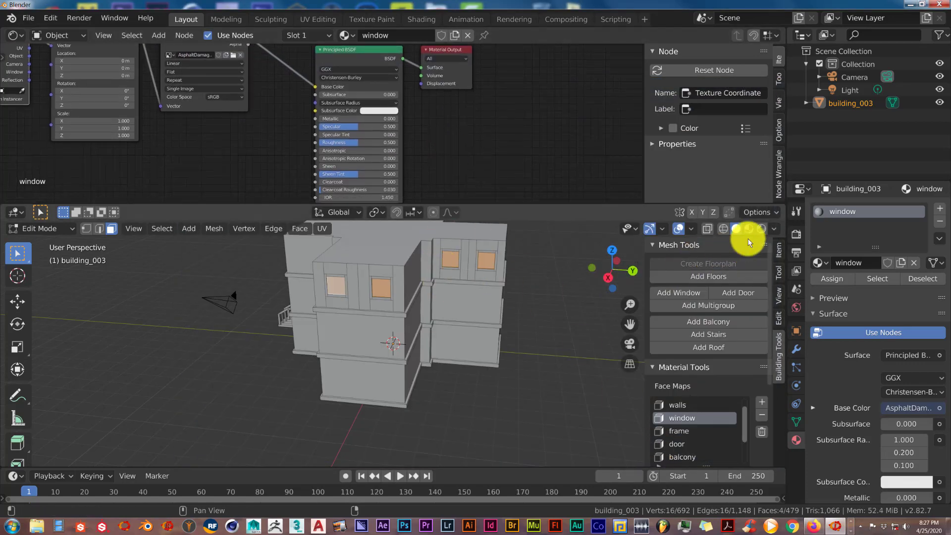
left_click(760, 229)
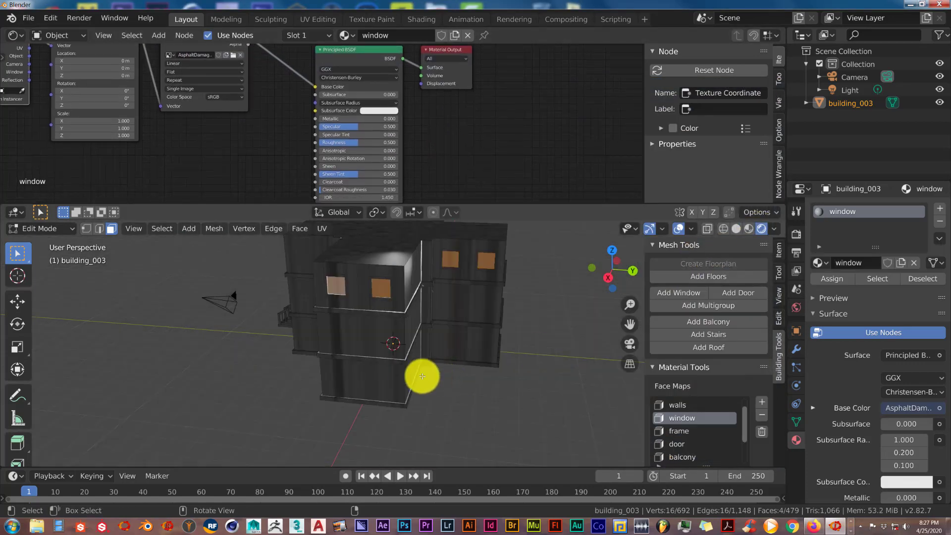
middle_click_drag(413, 375, 350, 303)
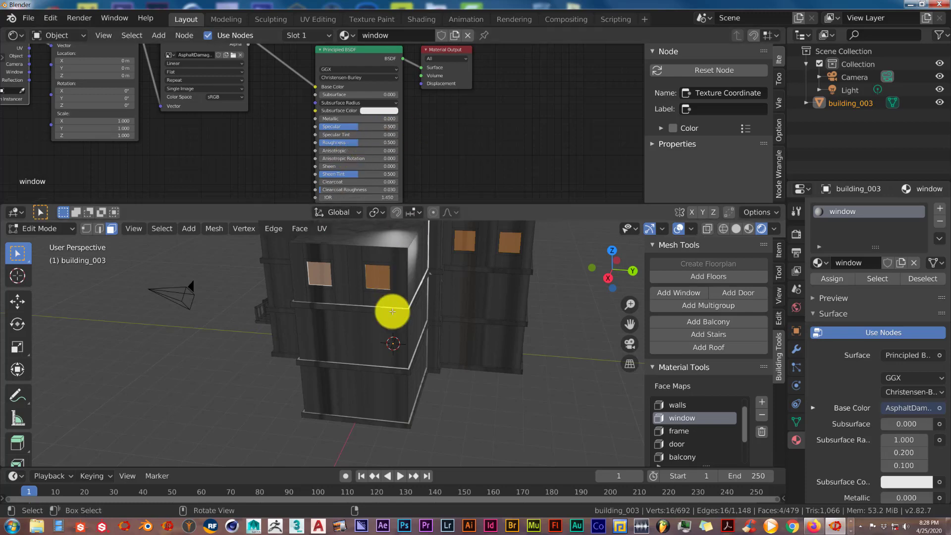
scroll(446, 124, "down", 1)
scroll(394, 270, "down", 2)
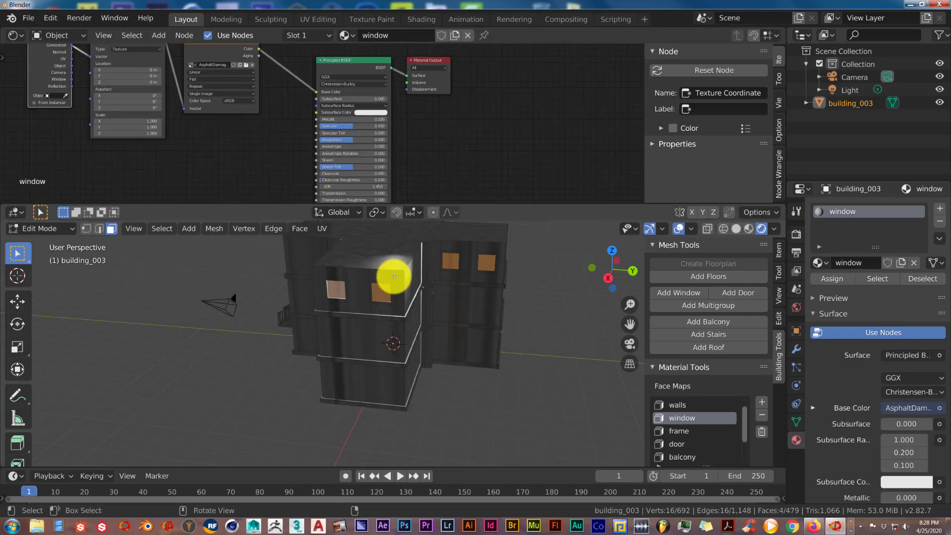
scroll(417, 167, "up", 2)
middle_click_drag(244, 117, 266, 149)
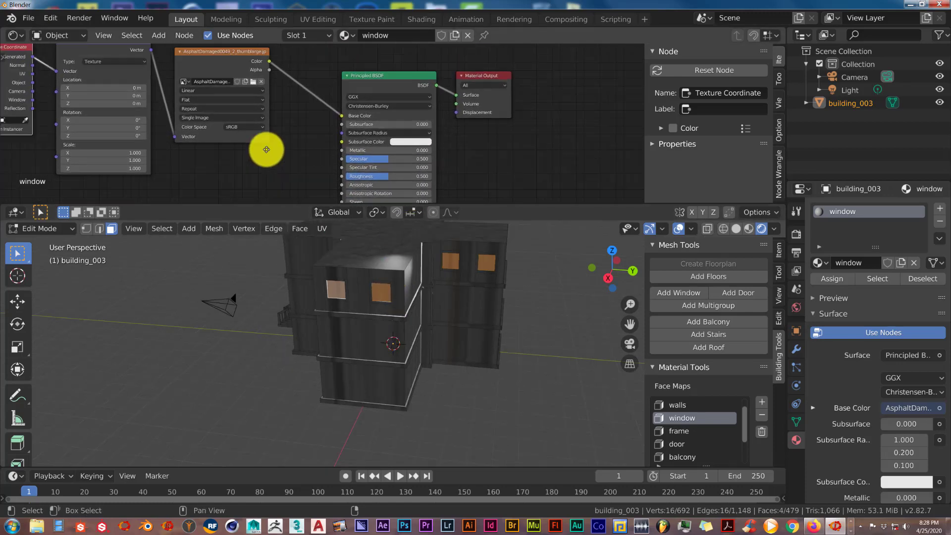
left_click(218, 100)
left_click(213, 117)
middle_click_drag(488, 397, 474, 394)
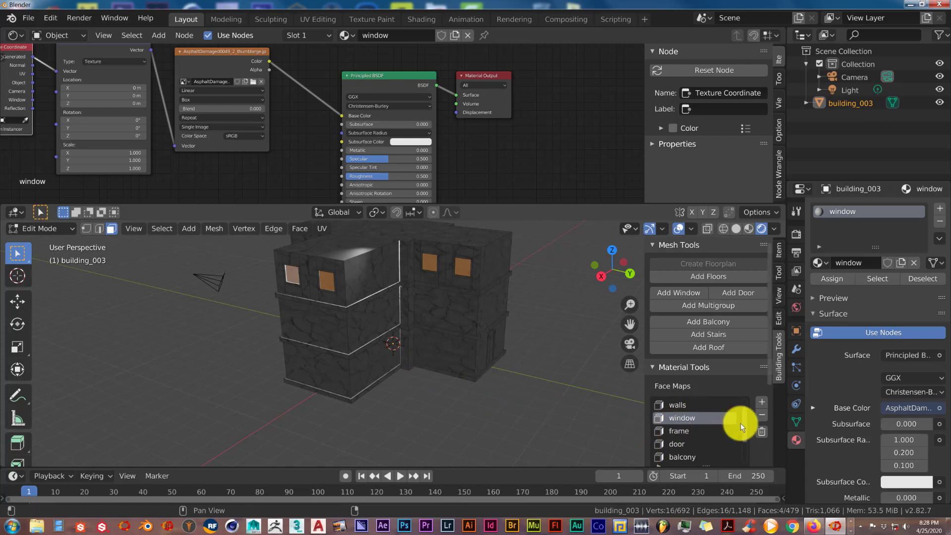
scroll(724, 425, "up", 1)
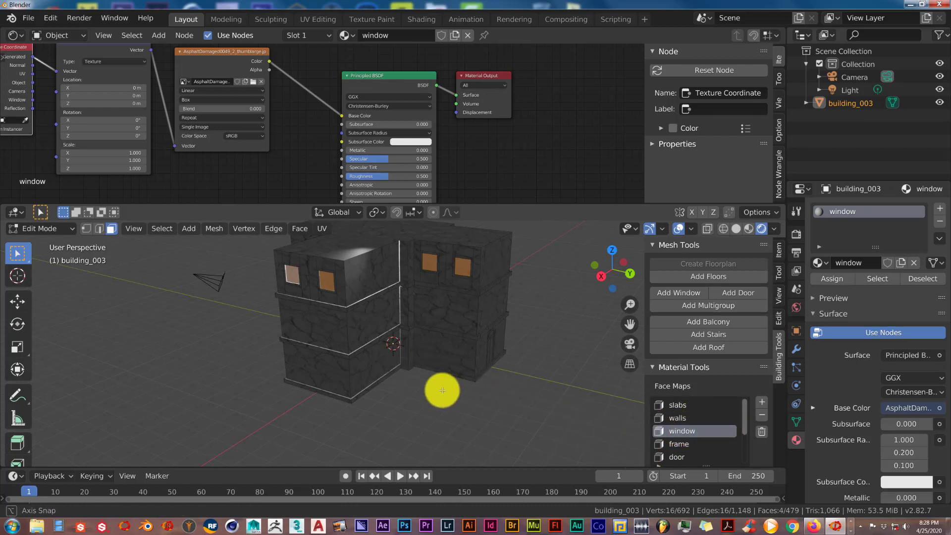
middle_click_drag(439, 388, 458, 401)
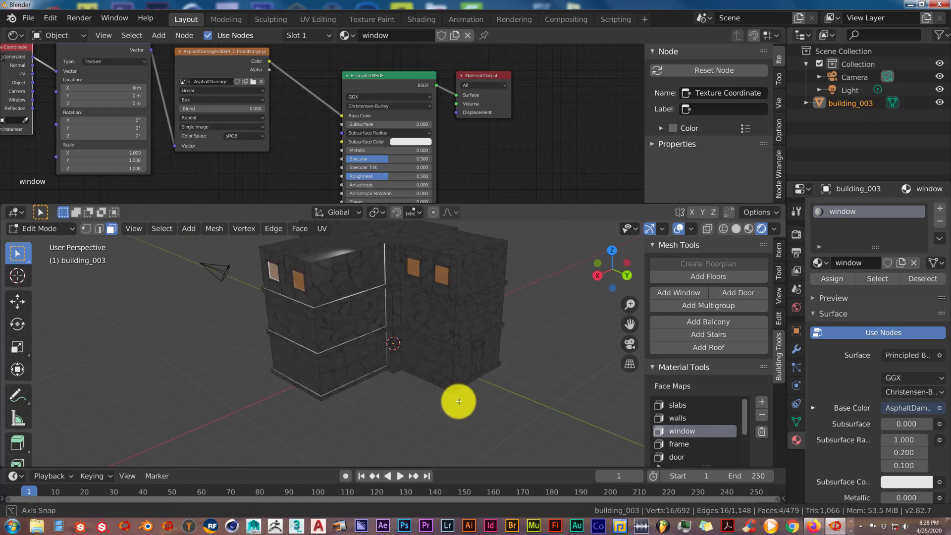
left_click(827, 279)
scroll(467, 388, "up", 4)
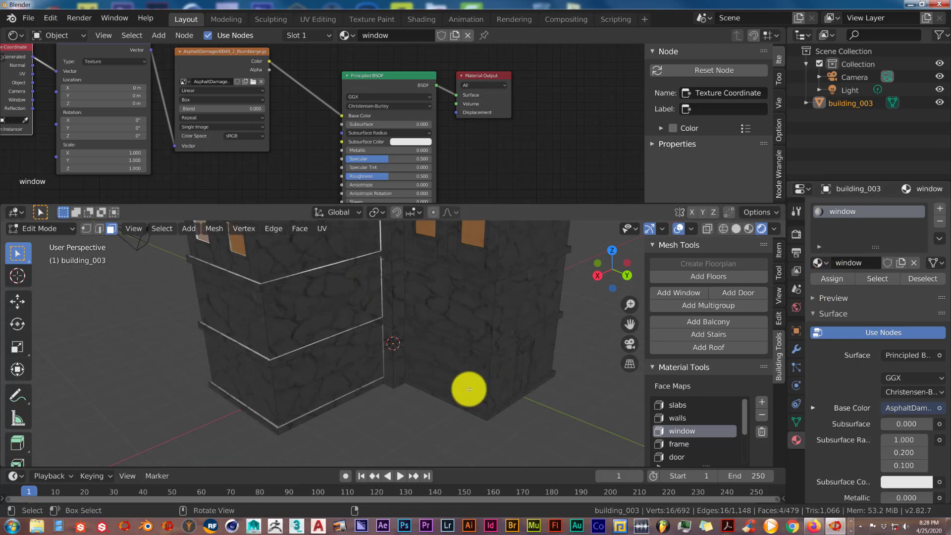
middle_click_drag(467, 388, 488, 391)
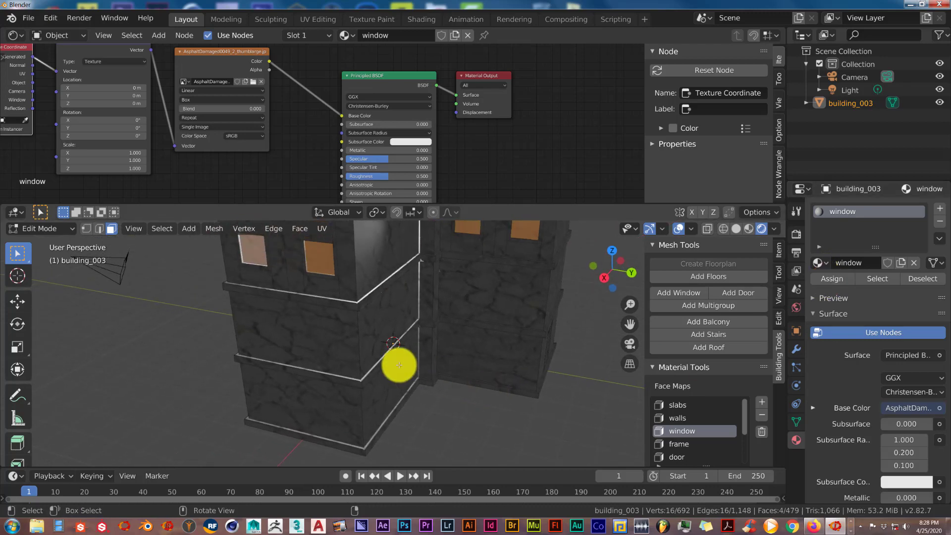
middle_click_drag(397, 357, 439, 320)
scroll(410, 387, "up", 4)
scroll(446, 302, "down", 2)
scroll(455, 312, "down", 2)
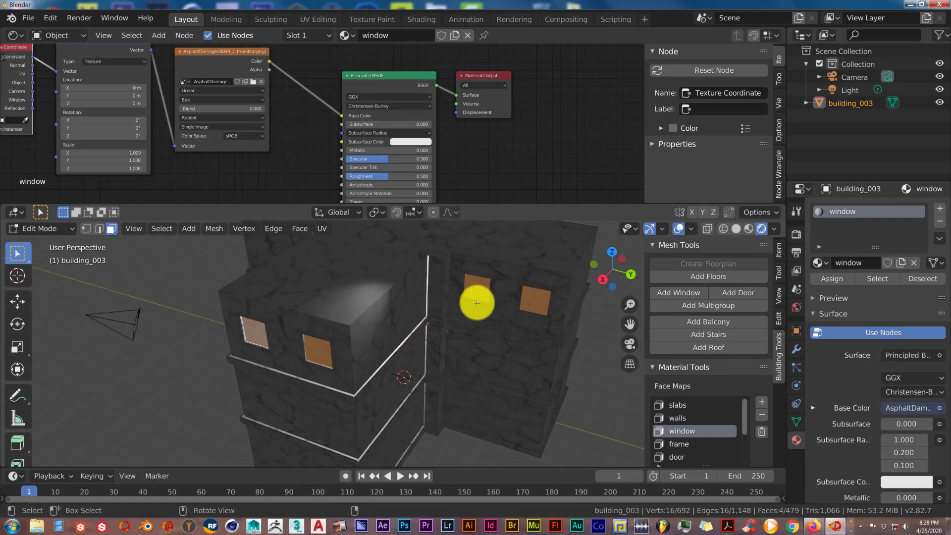
middle_click_drag(525, 388, 524, 388)
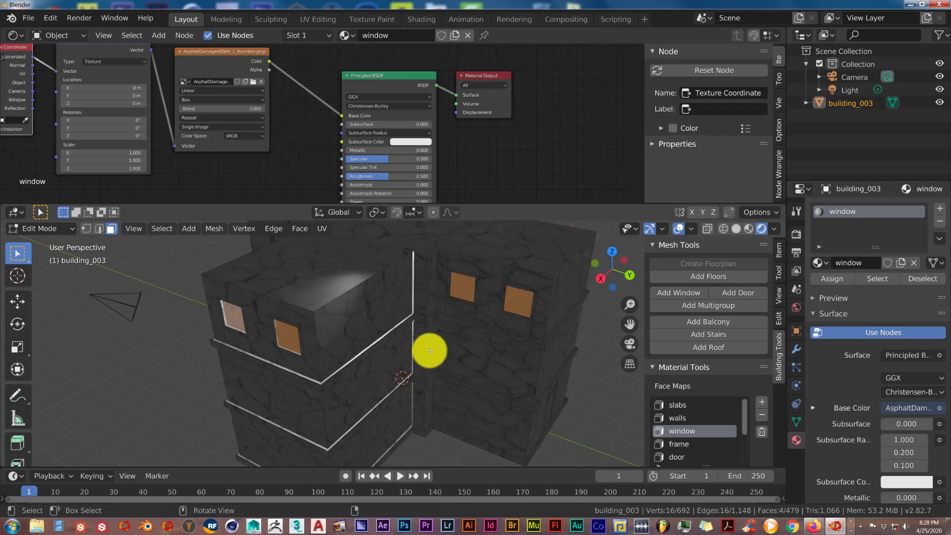
scroll(428, 351, "down", 3)
middle_click_drag(428, 351, 425, 322)
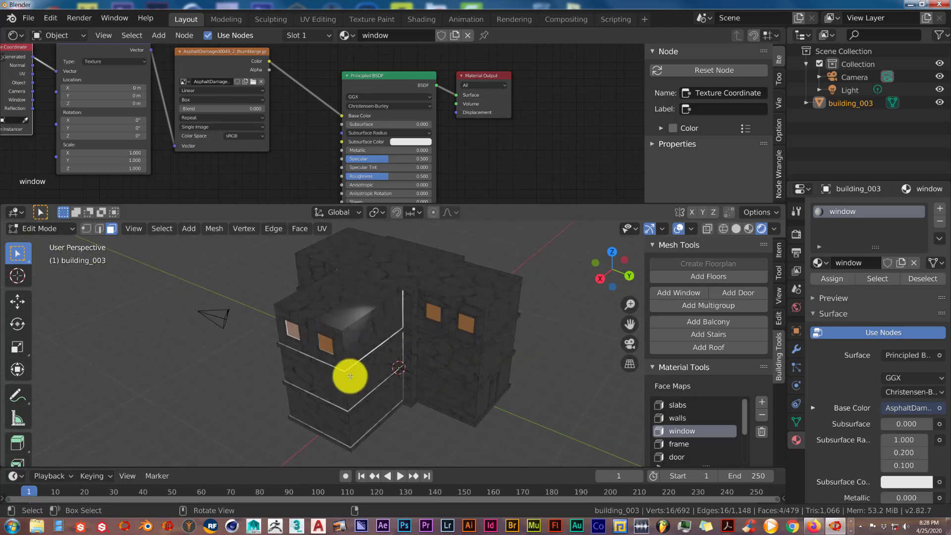
mouse_move(369, 374)
middle_mouse_down()
mouse_move(376, 360)
mouse_move(378, 368)
middle_mouse_up()
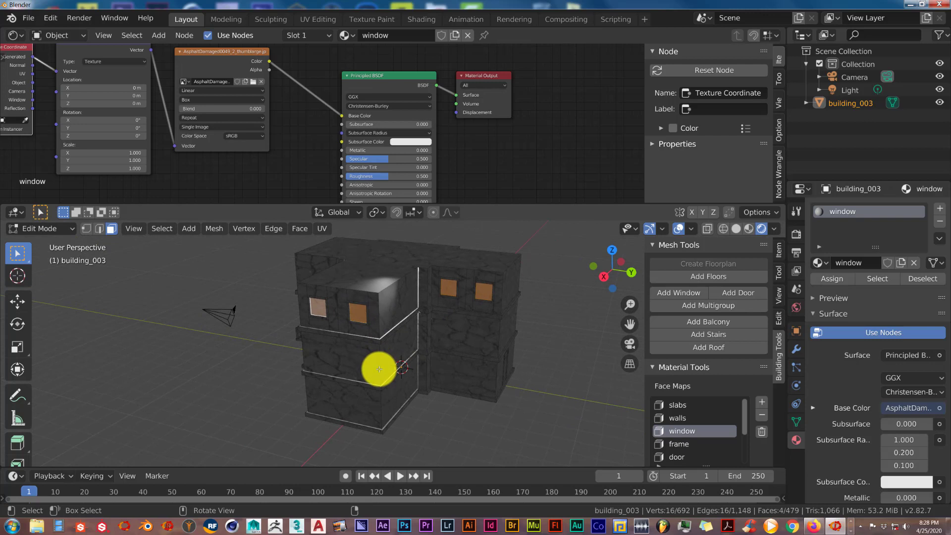
scroll(378, 369, "up", 3)
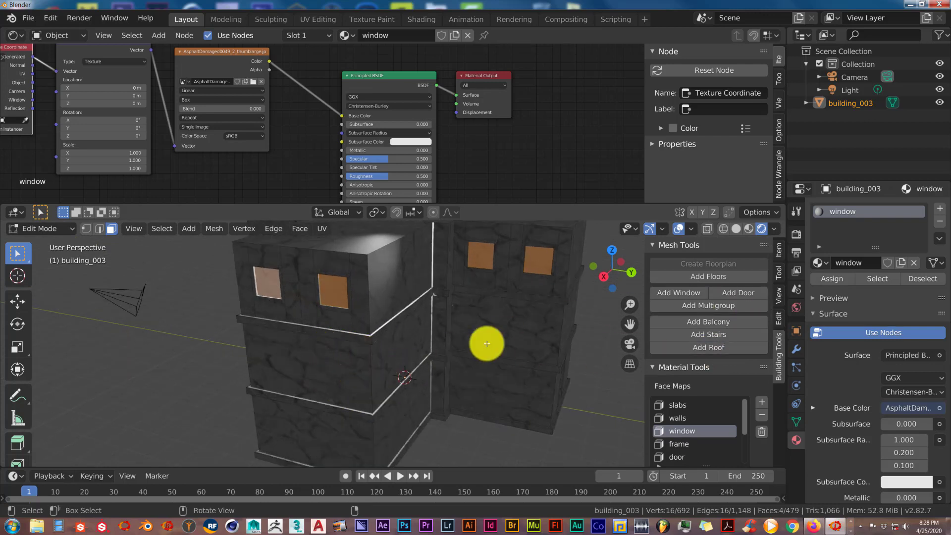
scroll(352, 378, "down", 1)
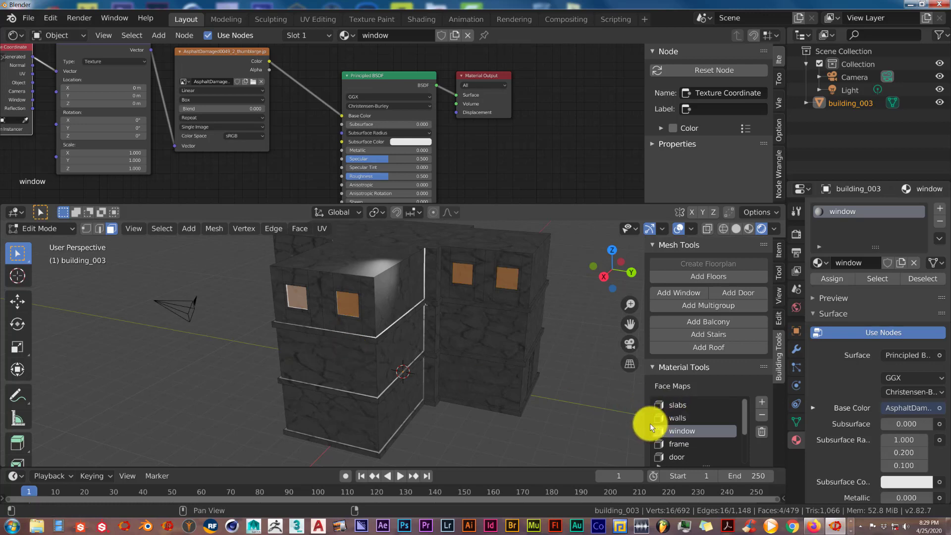
Choose the 'walls' face map and select all of its faces.
left_click(679, 419)
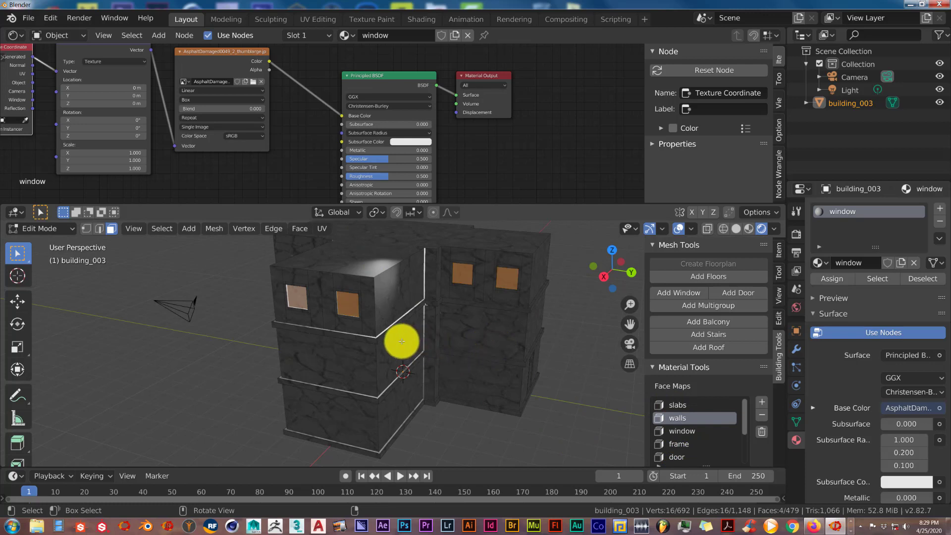
left_click(384, 287)
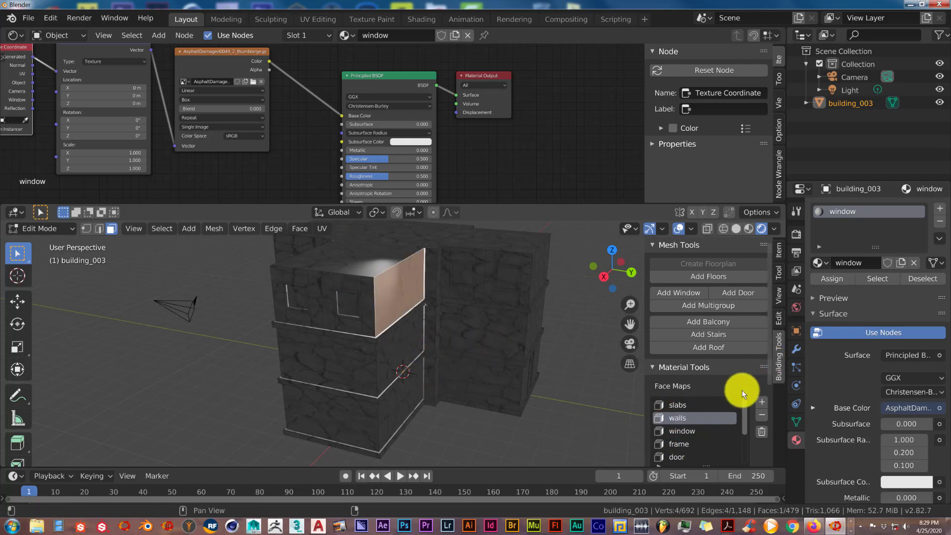
scroll(757, 416, "down", 1)
scroll(757, 415, "down", 3)
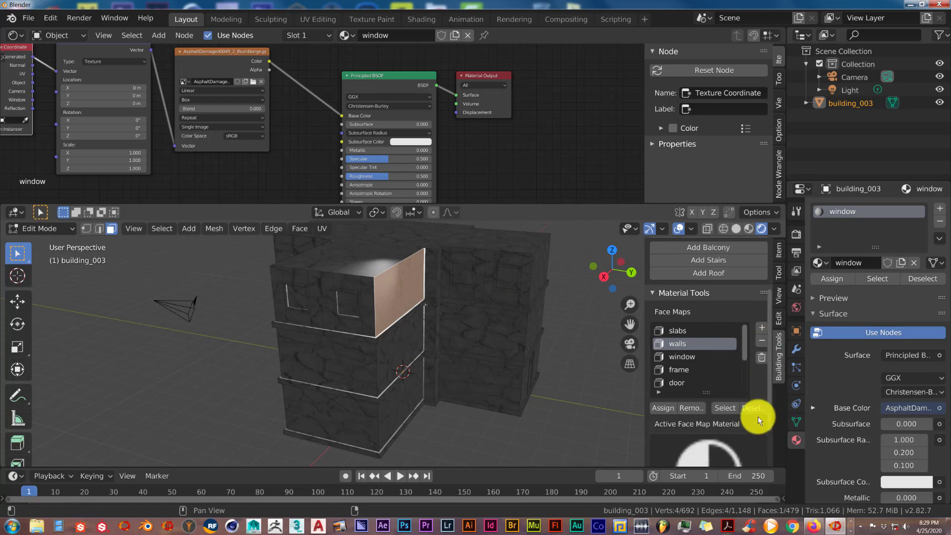
left_click(722, 408)
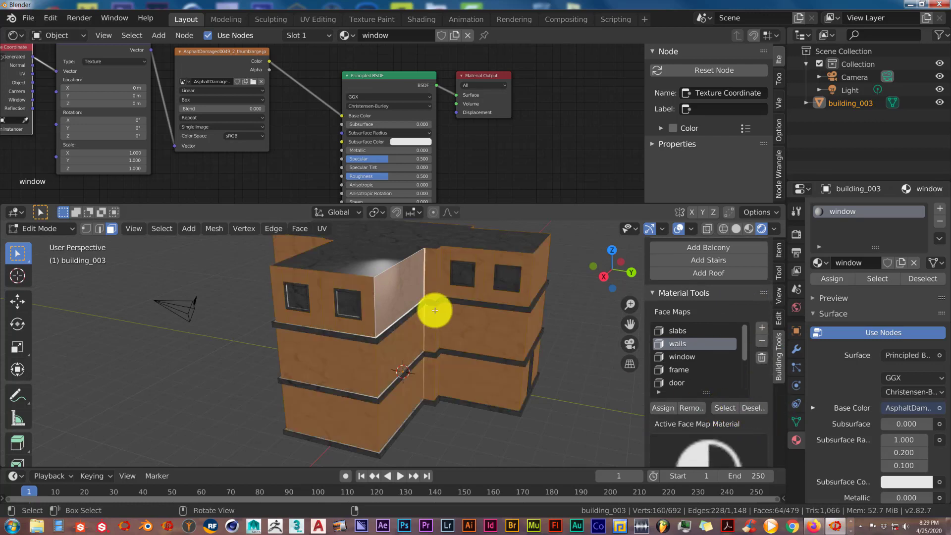
middle_click_drag(435, 307, 427, 314)
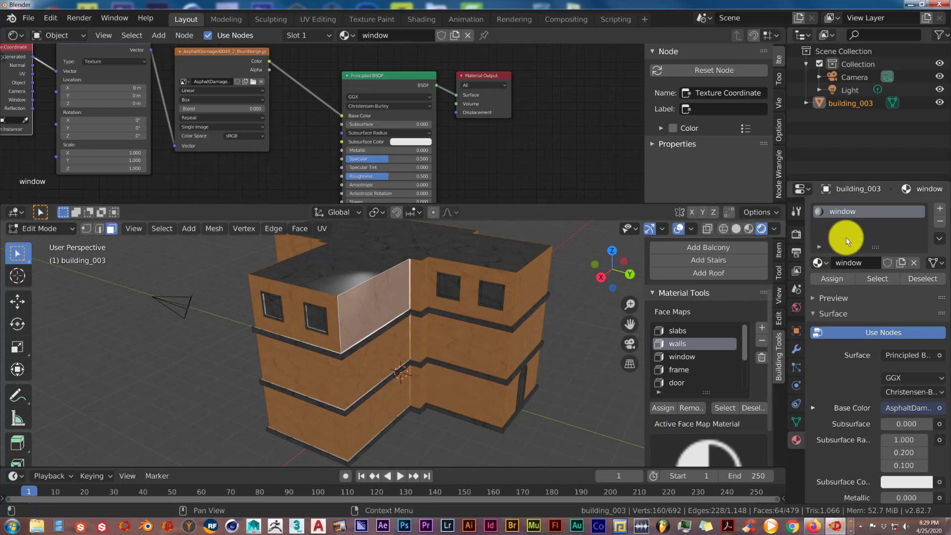
Add a new material slot with a new material and attach a mapped Image Texture via Ctrl+T.
left_click(940, 210)
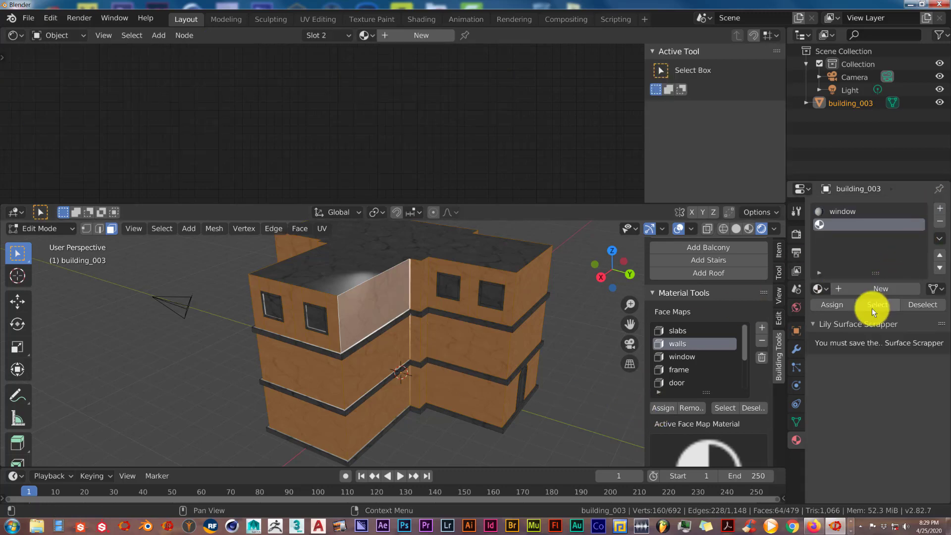
left_click(867, 290)
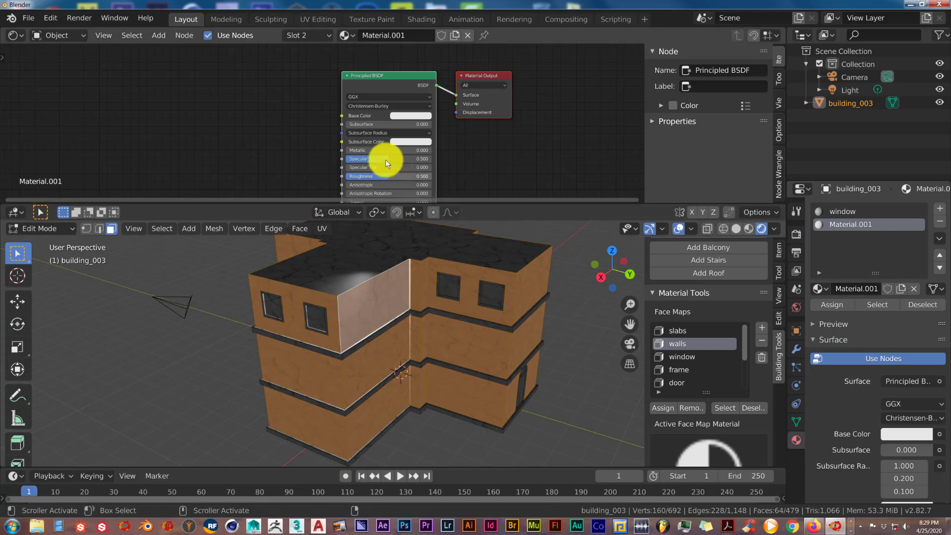
left_click(364, 82)
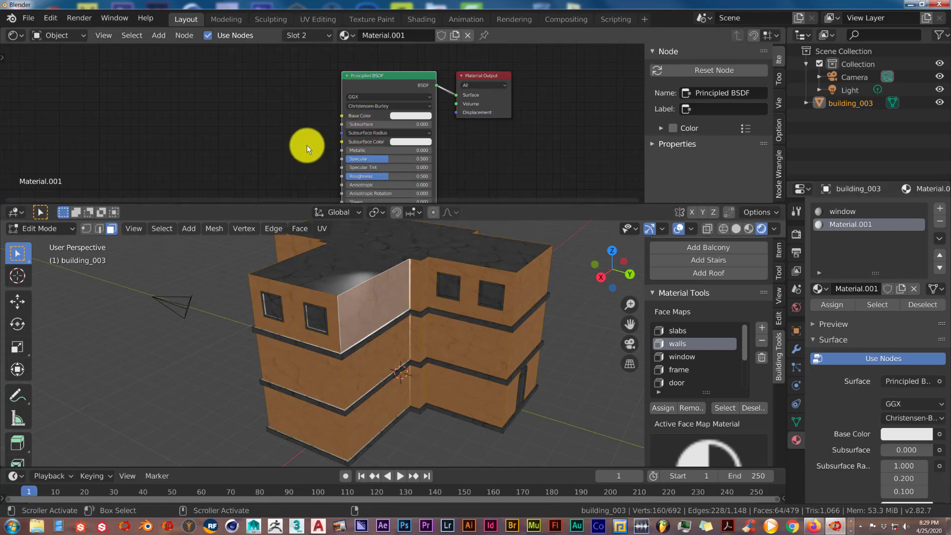
key("ctrl+t")
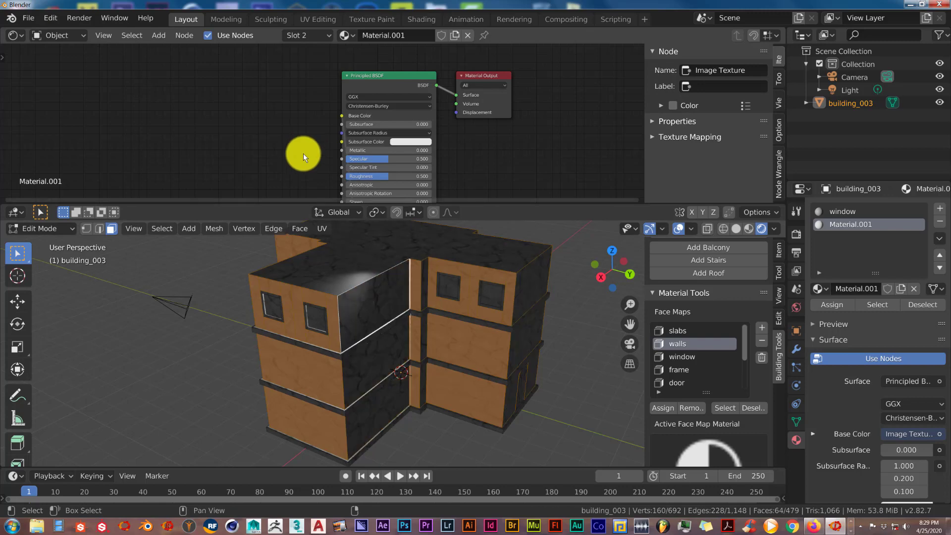
key("g")
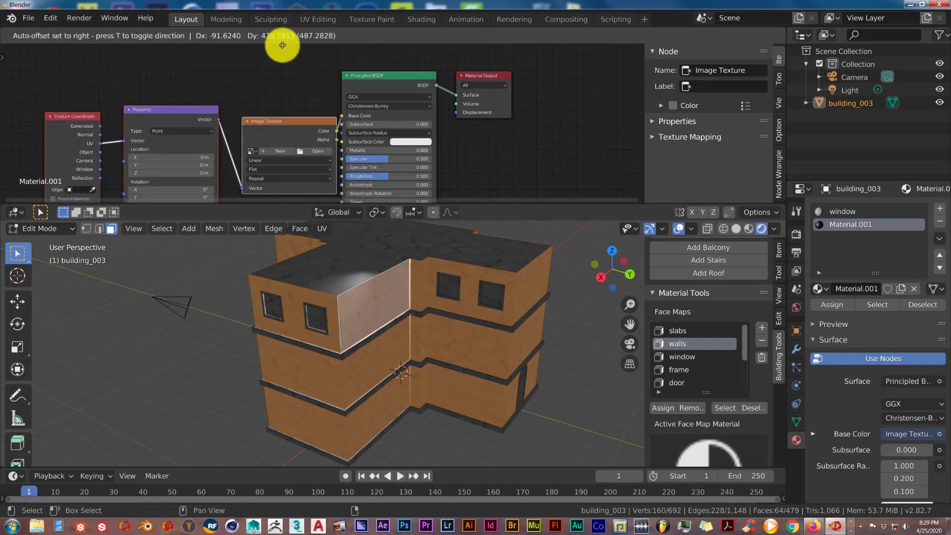
left_click(282, 45)
Link Generated coordinates to Mapping, set its type to Texture, and browse for an image.
middle_click_drag(171, 99, 180, 72)
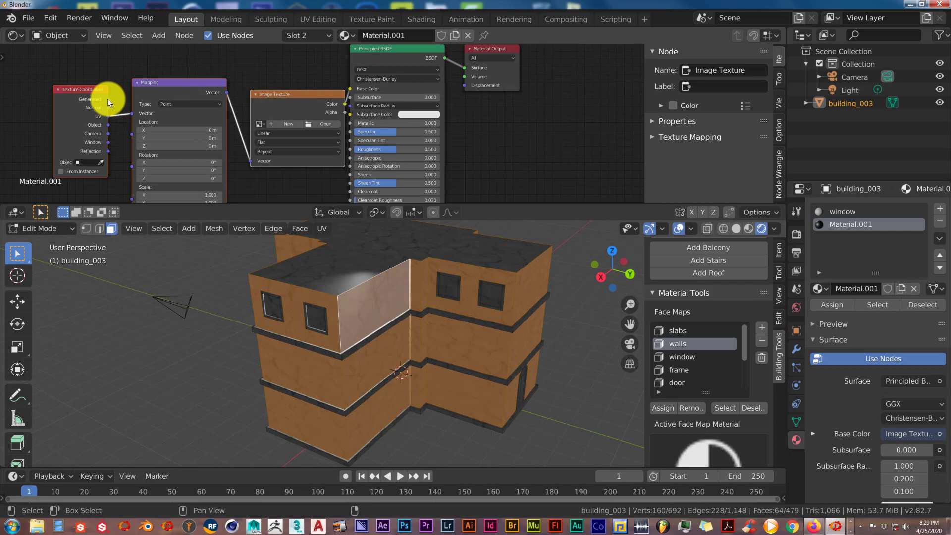
left_click_drag(107, 99, 132, 116)
left_click(215, 103)
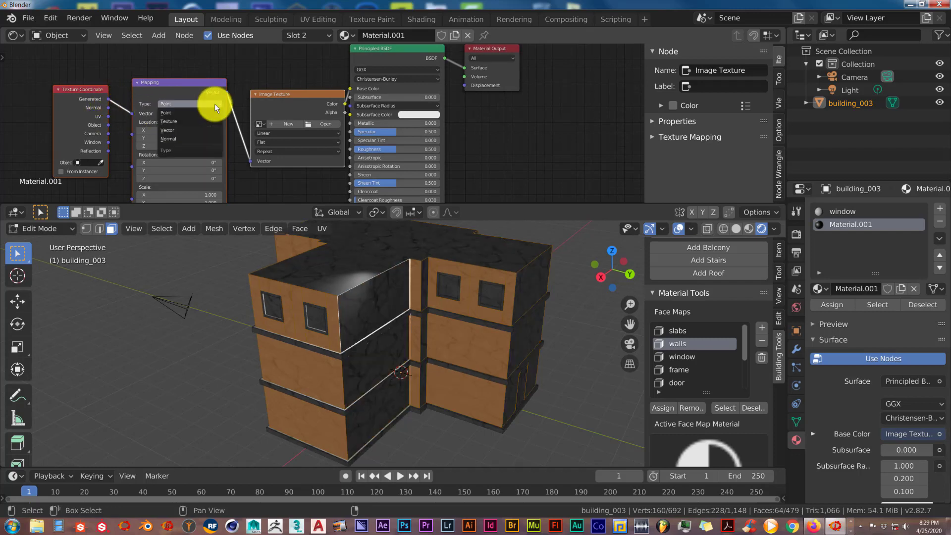
left_click(204, 122)
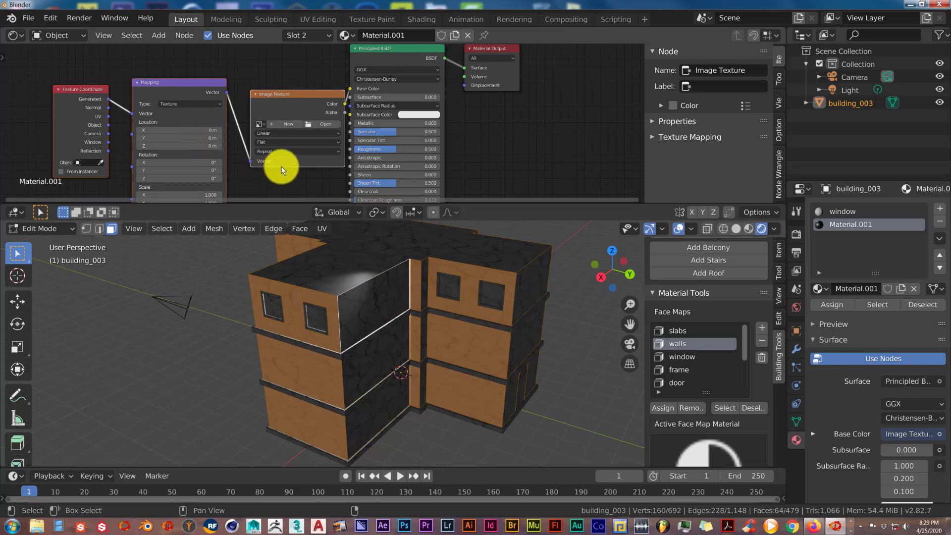
left_click(319, 127)
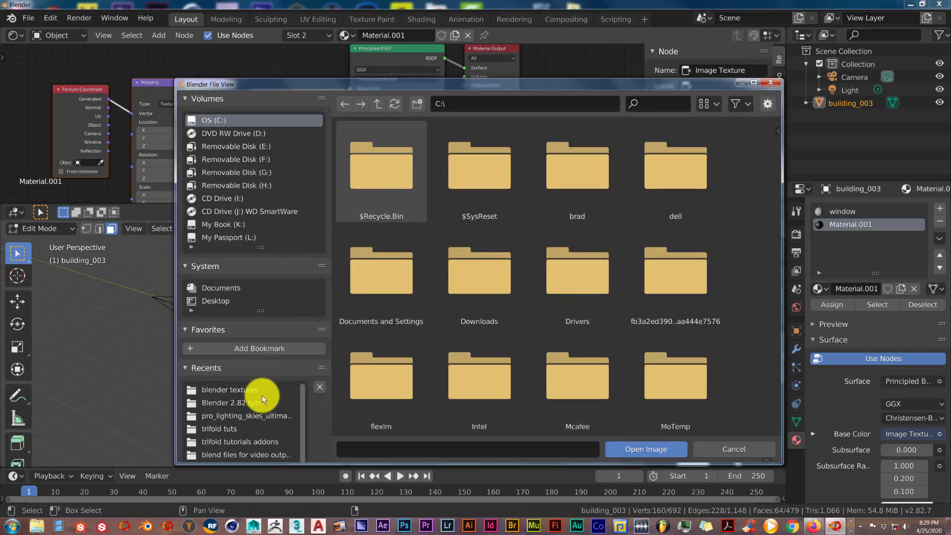
Load BrickLargeBlocks0014_13_S.jpg from the 'blender textures' folder into the image texture.
left_click(242, 390)
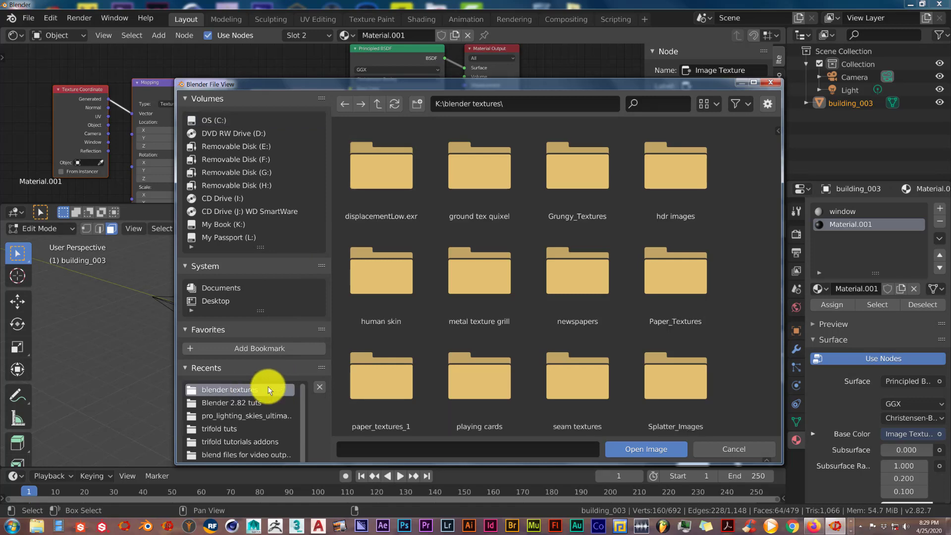
scroll(539, 357, "down", 5)
scroll(540, 357, "down", 10)
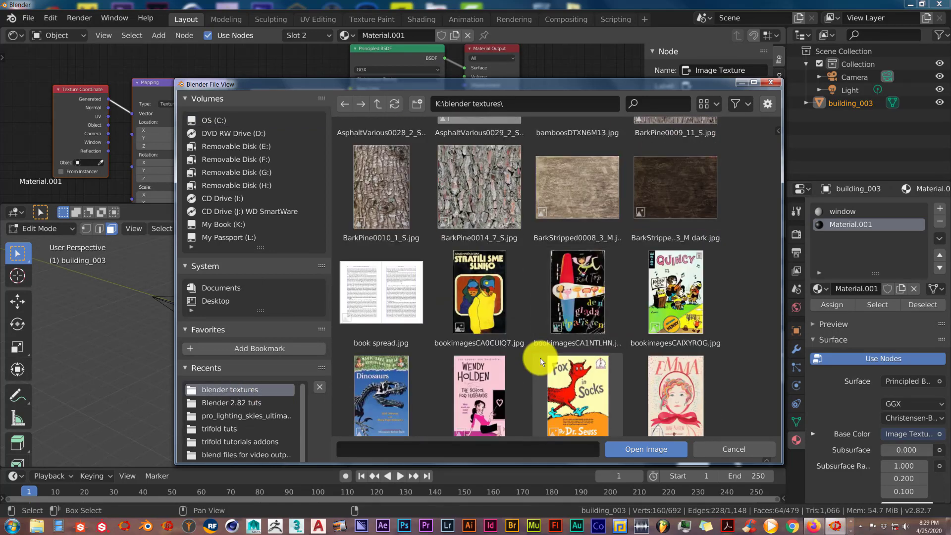
scroll(540, 358, "down", 10)
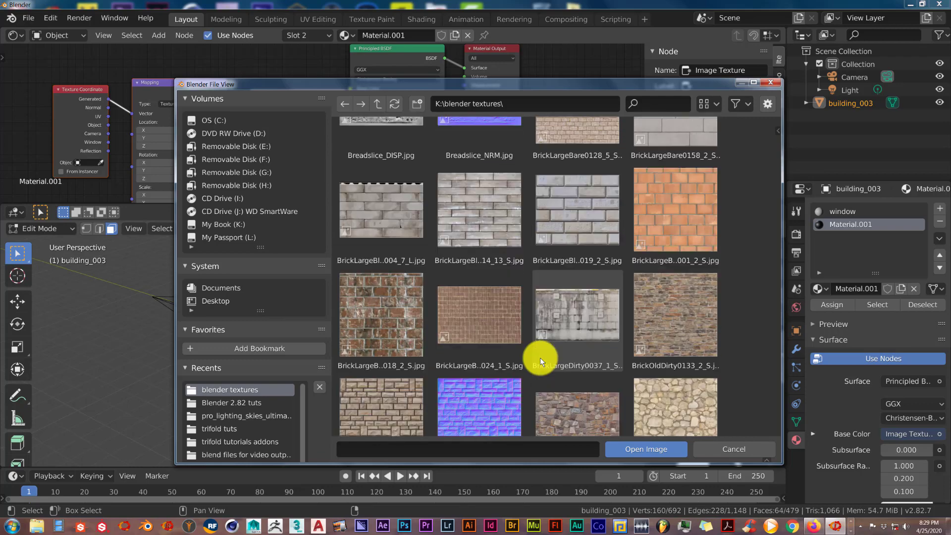
left_click(461, 213)
left_click(661, 445)
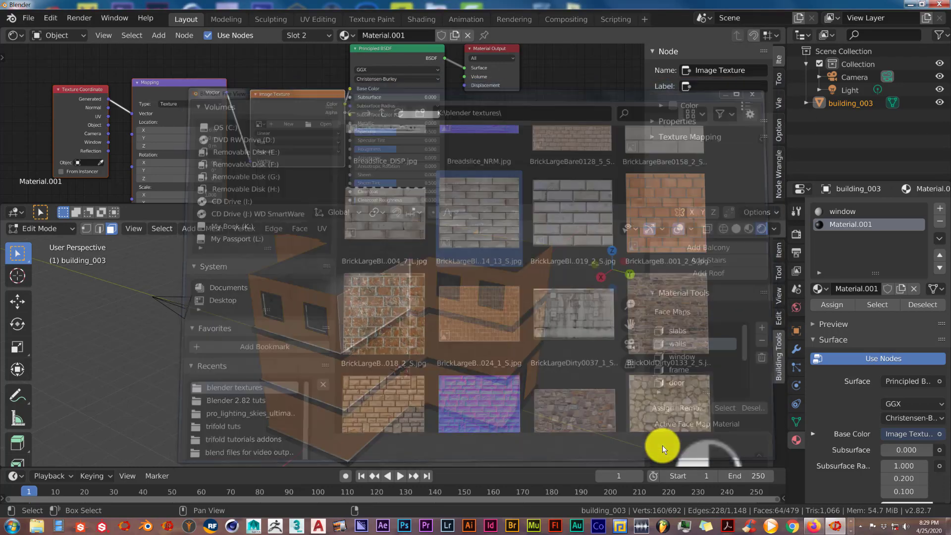
middle_click_drag(565, 393, 518, 395)
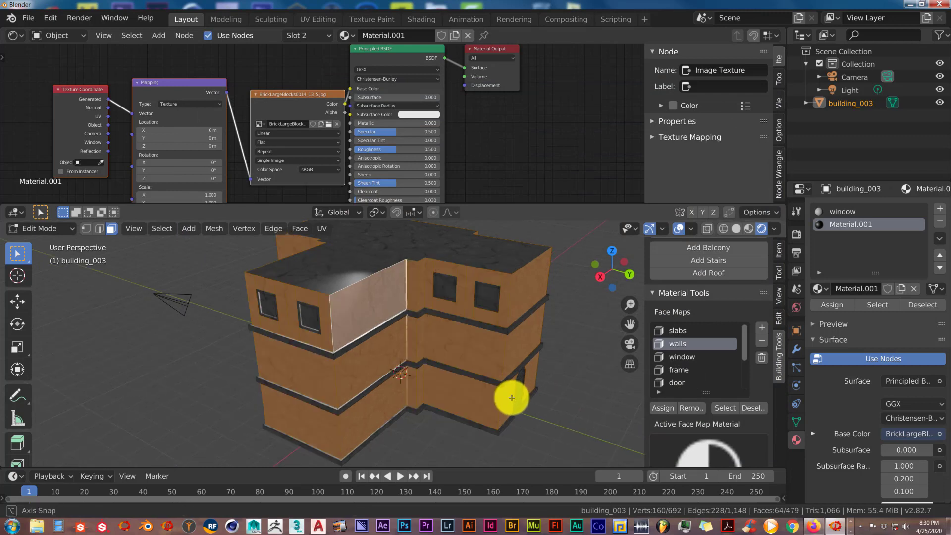
Assign the brick material to the selected wall faces.
scroll(511, 395, "down", 2)
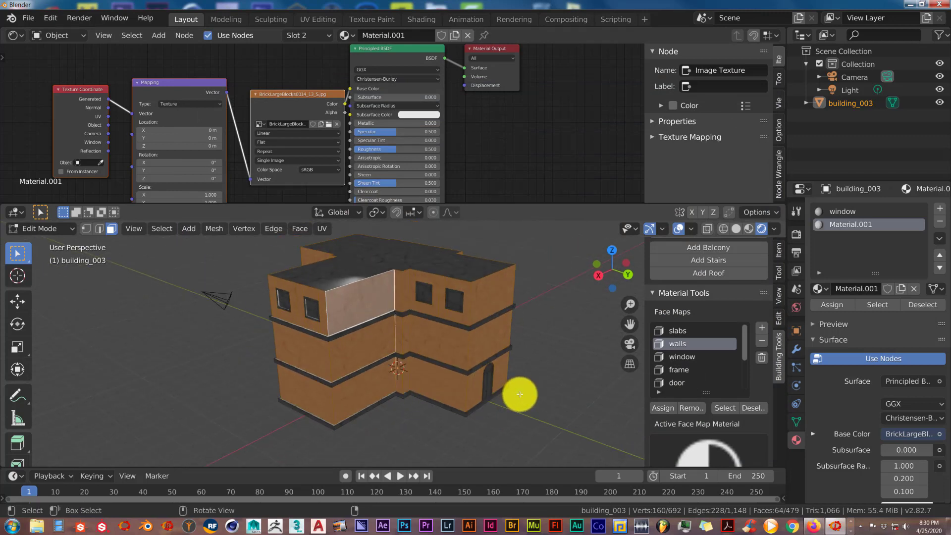
left_click(840, 307)
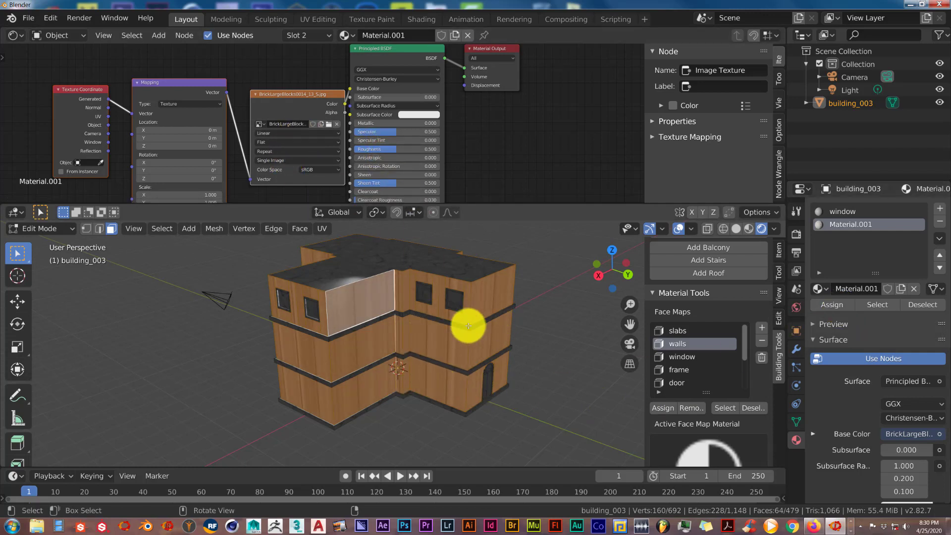
middle_click_drag(471, 186, 476, 142)
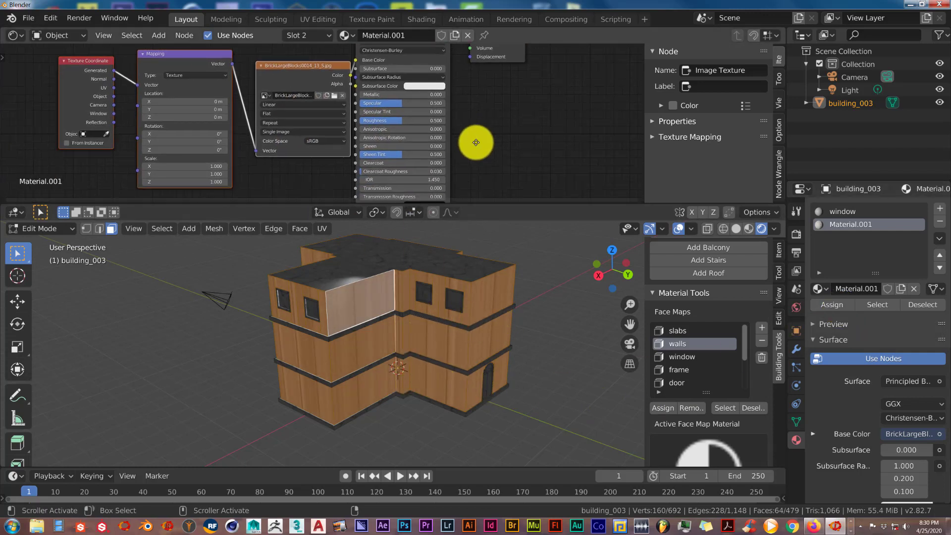
Change the brick Image Texture projection from Flat to Box and inspect the walls.
left_click(307, 114)
left_click(298, 132)
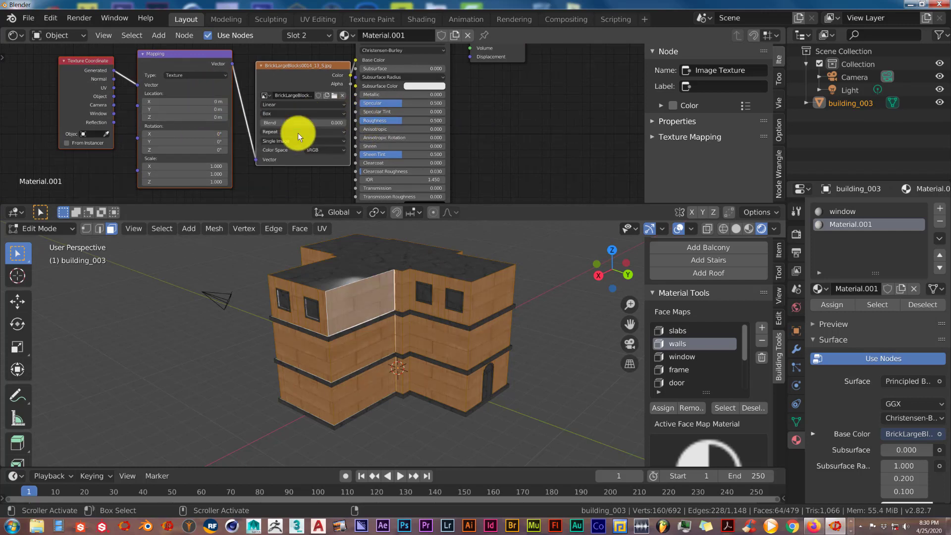
scroll(385, 344, "up", 3)
scroll(385, 344, "down", 3)
middle_click_drag(371, 350, 396, 352)
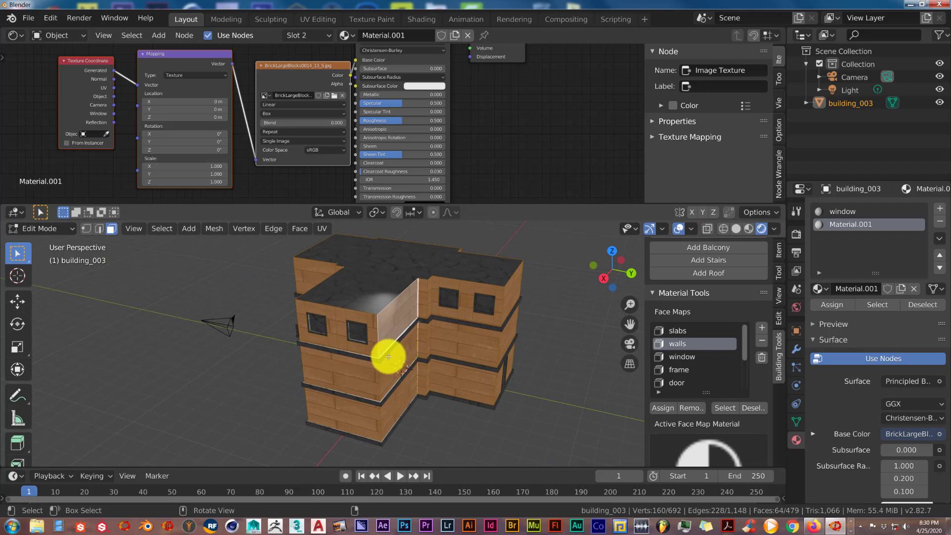
scroll(388, 356, "up", 2)
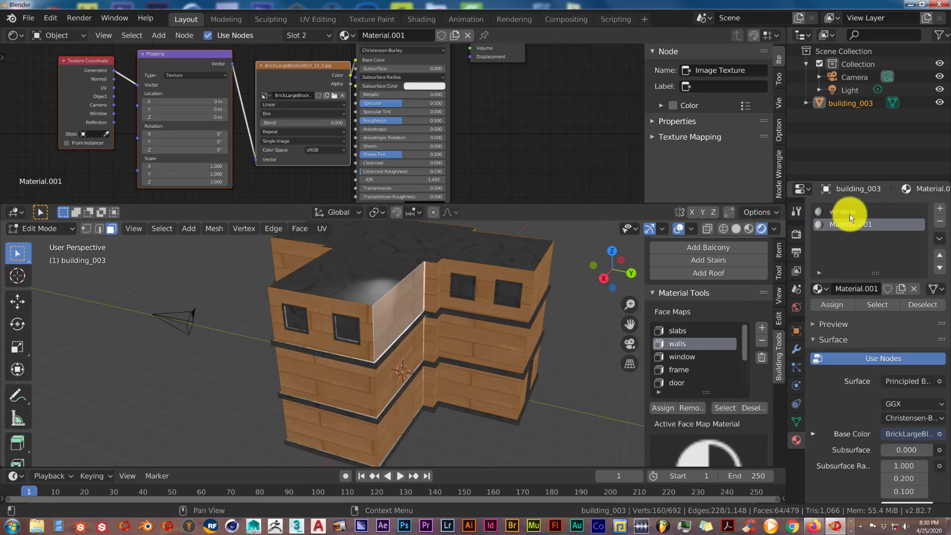
scroll(539, 310, "down", 1)
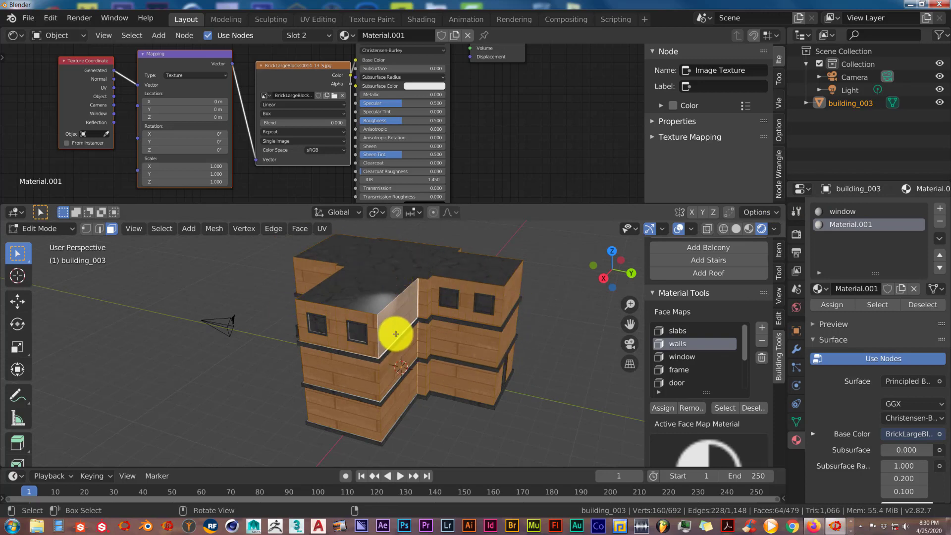
middle_click_drag(392, 325, 389, 310)
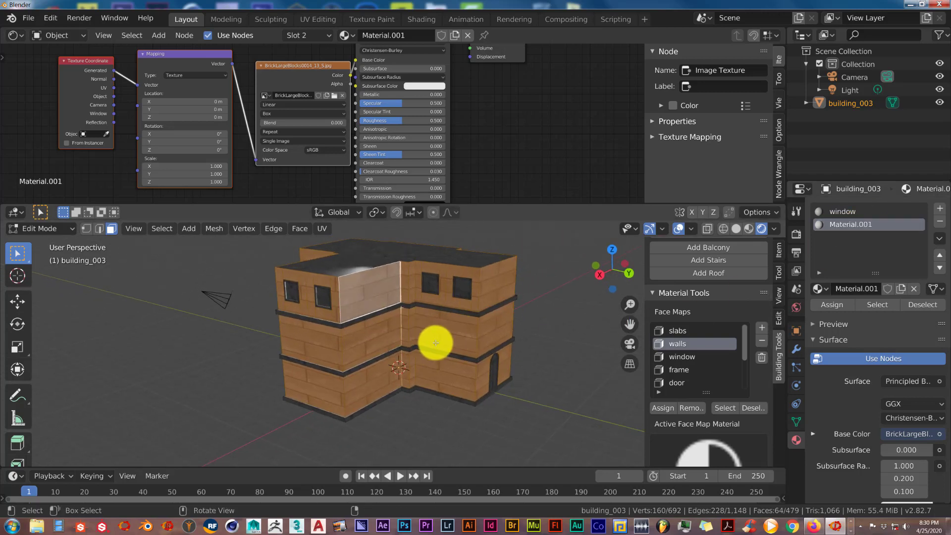
scroll(403, 350, "up", 2)
scroll(403, 350, "up", 3)
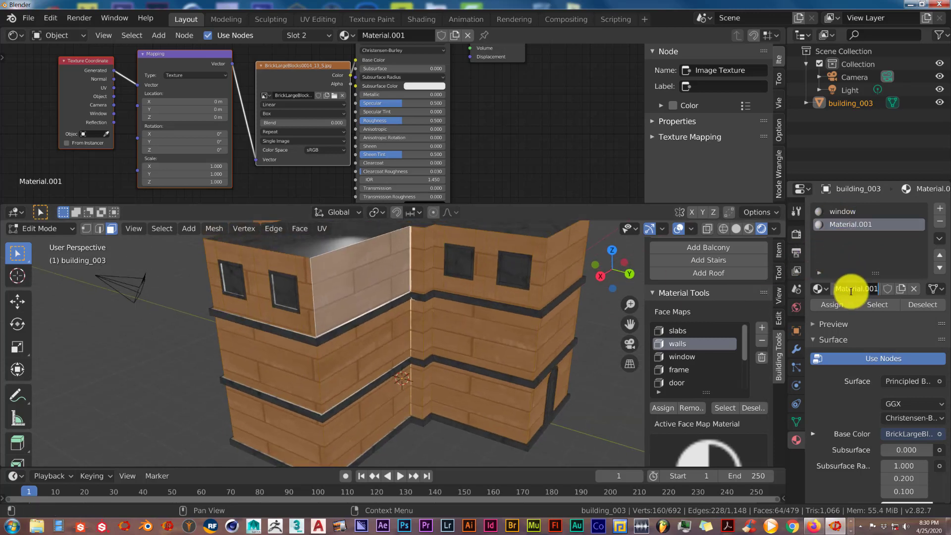
Rename Material.001 to 'walls'.
type("walls")
key("Return")
scroll(479, 360, "down", 2)
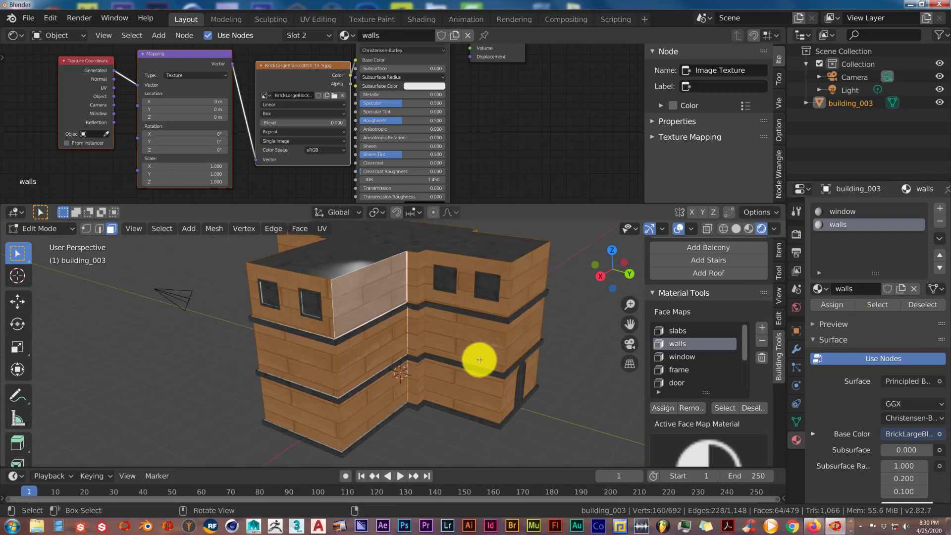
scroll(480, 360, "down", 2)
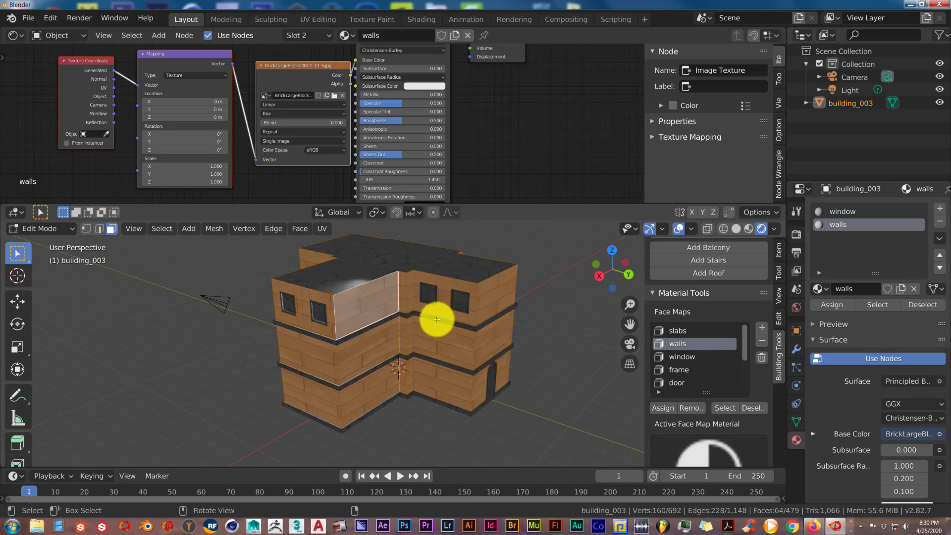
Switch the building back to Object Mode and view it from a lower angle.
key("Tab")
middle_click_drag(436, 319, 427, 310)
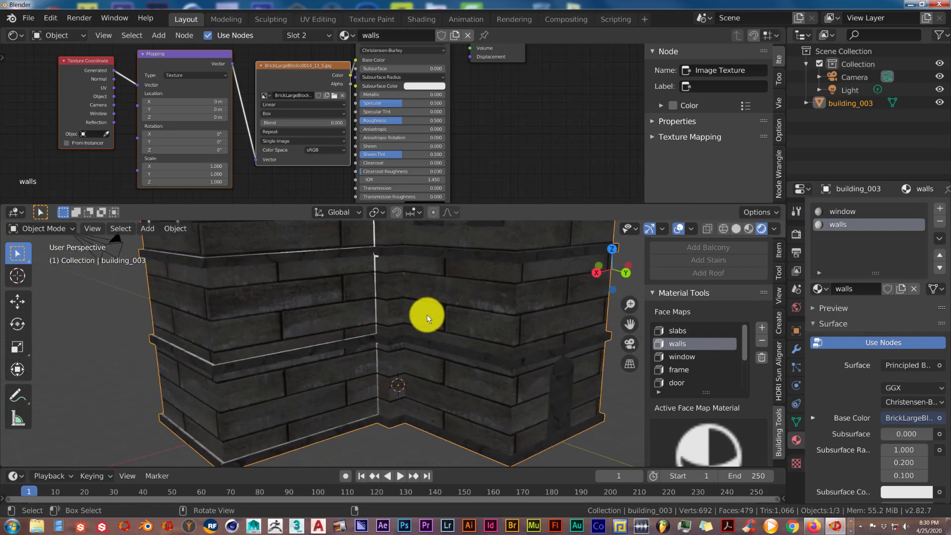
middle_click_drag(422, 346, 443, 343)
scroll(443, 343, "up", 2)
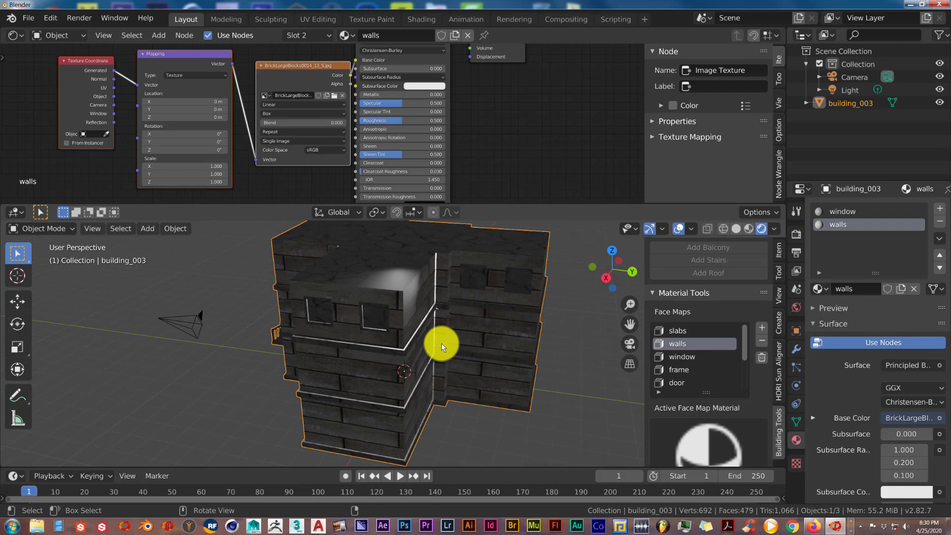
Delete the Texture Coordinate, Mapping and Image Texture nodes from the window material, leaving a plain Principled BSDF.
left_click(839, 213)
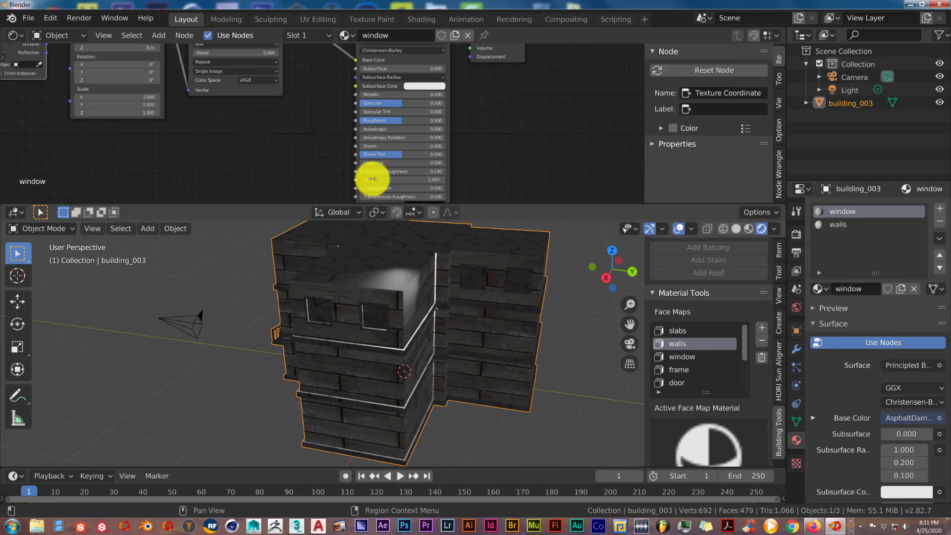
middle_click_drag(227, 149, 276, 195)
scroll(253, 177, "down", 1)
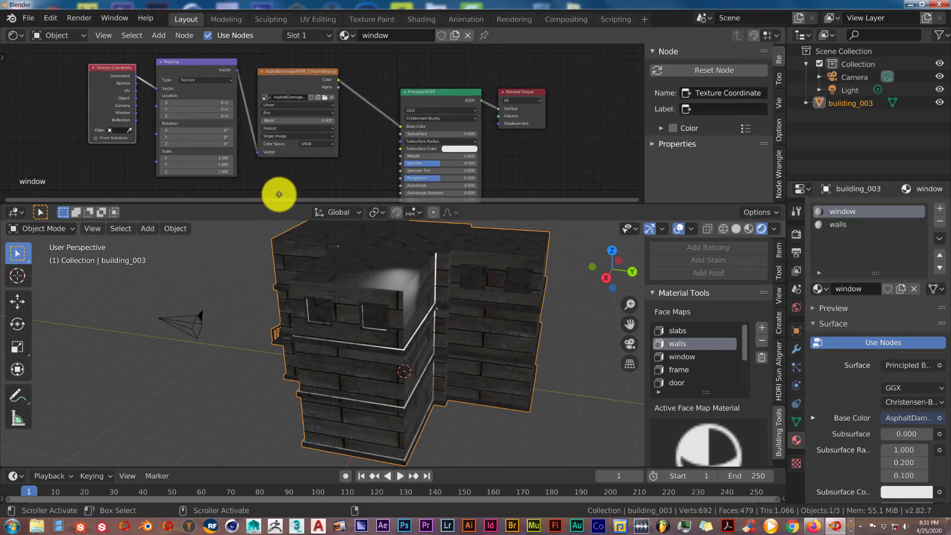
scroll(255, 165, "down", 1)
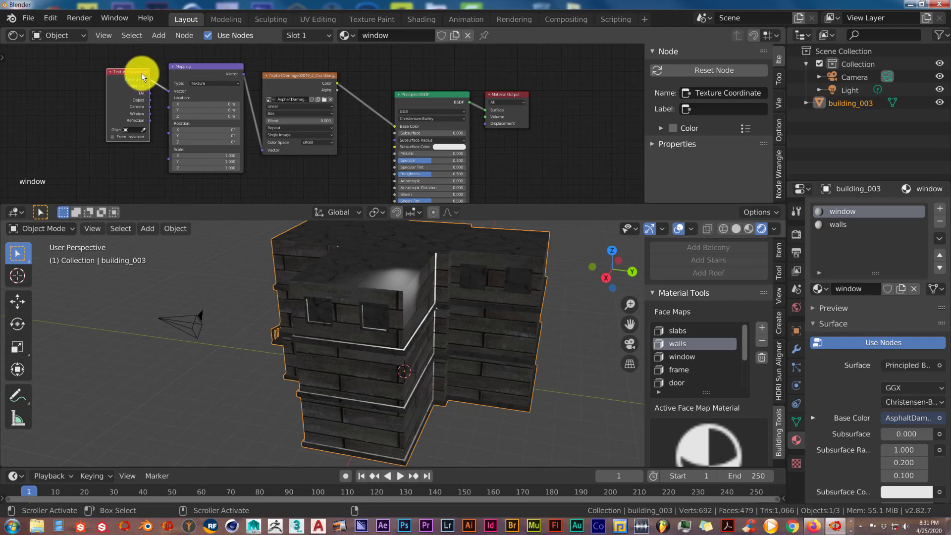
left_click(194, 69)
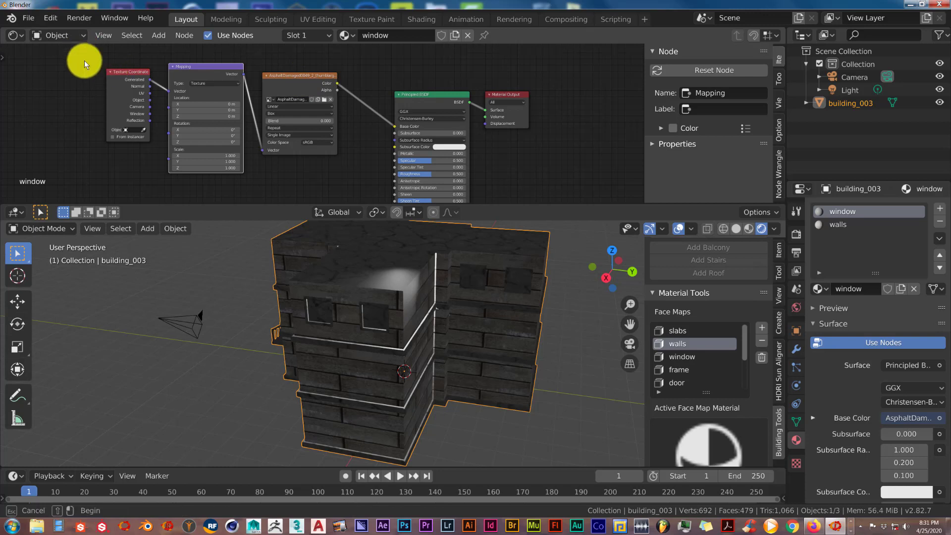
left_click_drag(83, 49, 338, 100)
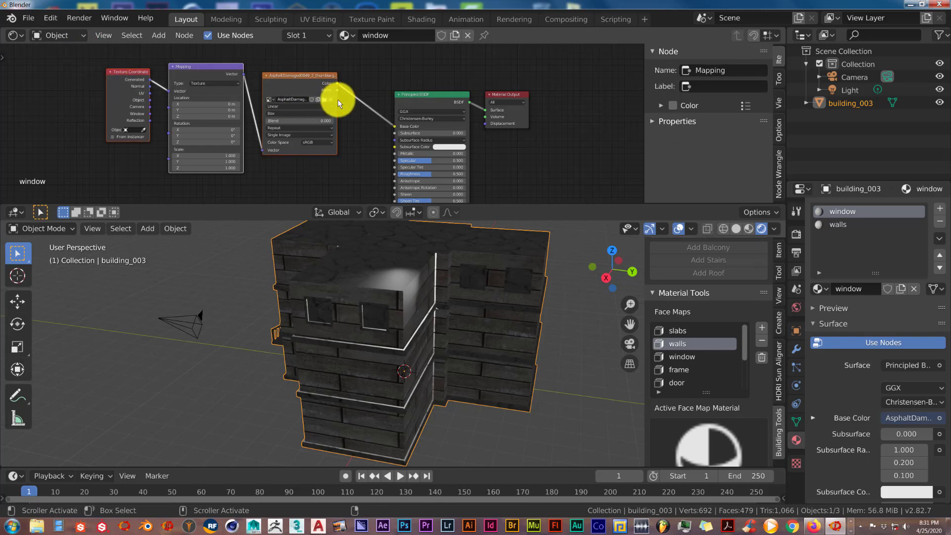
key("x")
scroll(372, 314, "up", 3)
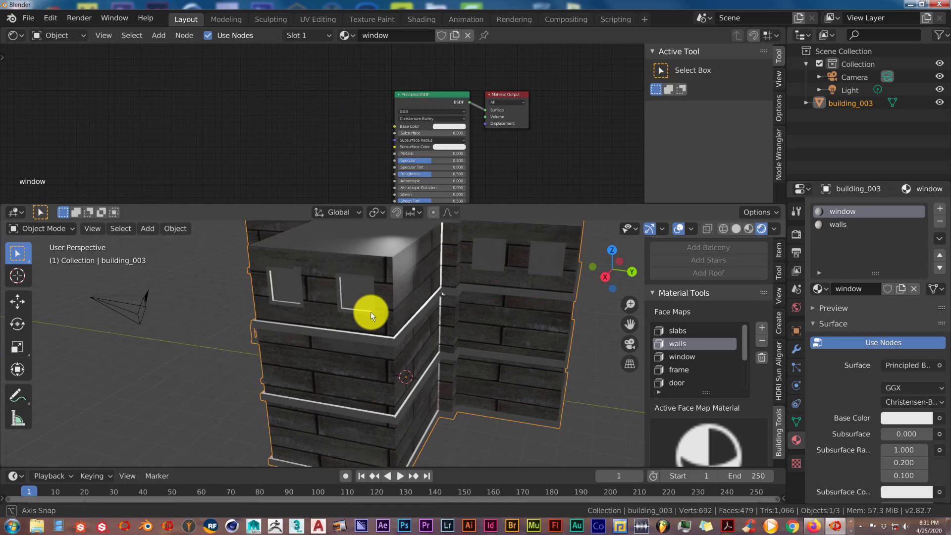
scroll(370, 311, "down", 5)
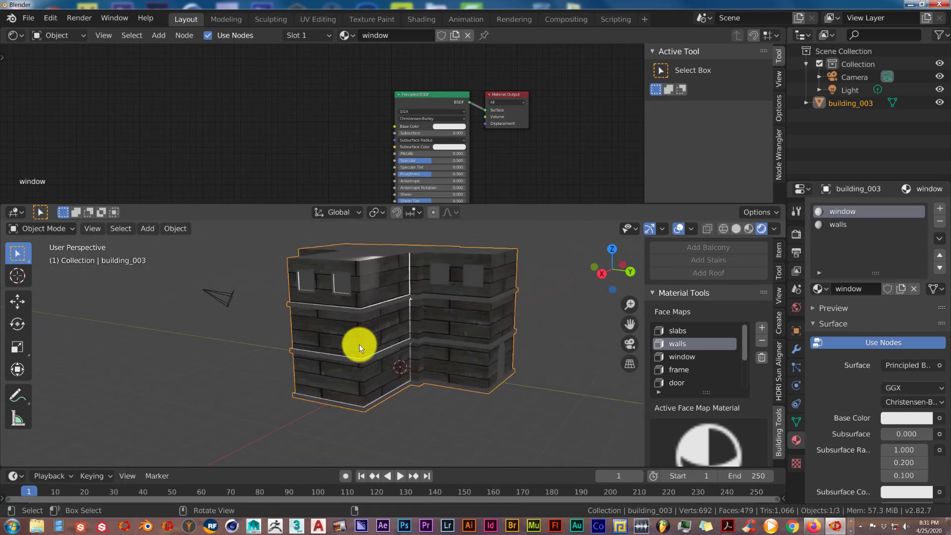
scroll(359, 343, "up", 3)
middle_click_drag(251, 233, 261, 257)
middle_click_drag(384, 331, 381, 339)
scroll(373, 328, "down", 5)
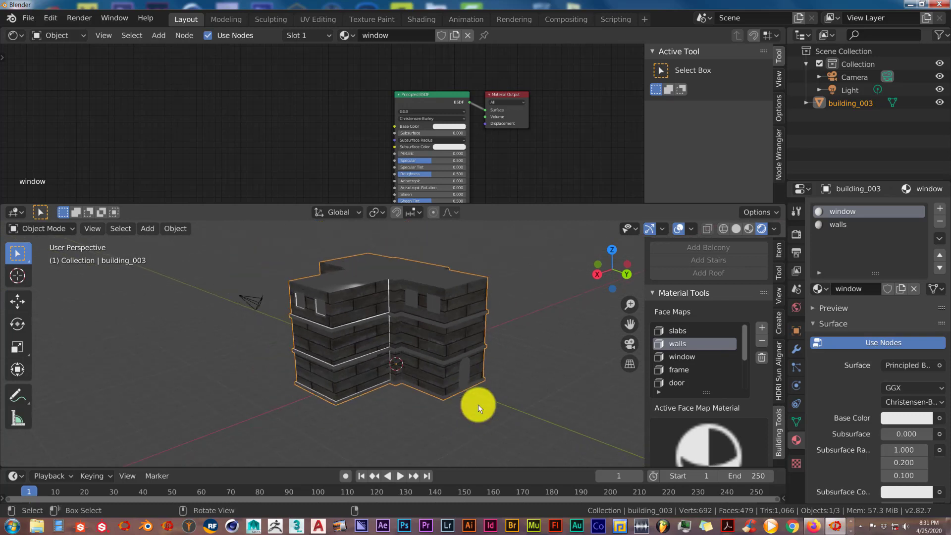
middle_click_drag(478, 404, 340, 408)
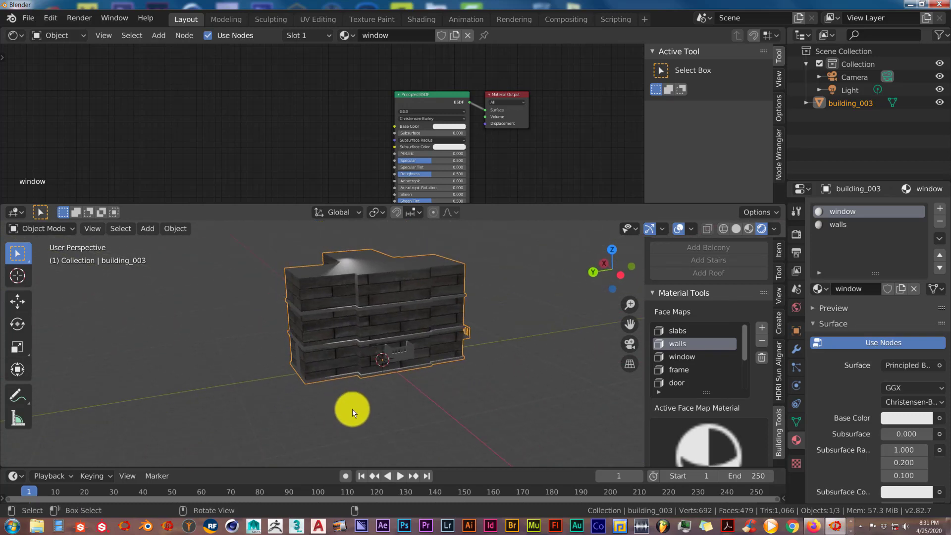
scroll(409, 416, "up", 4)
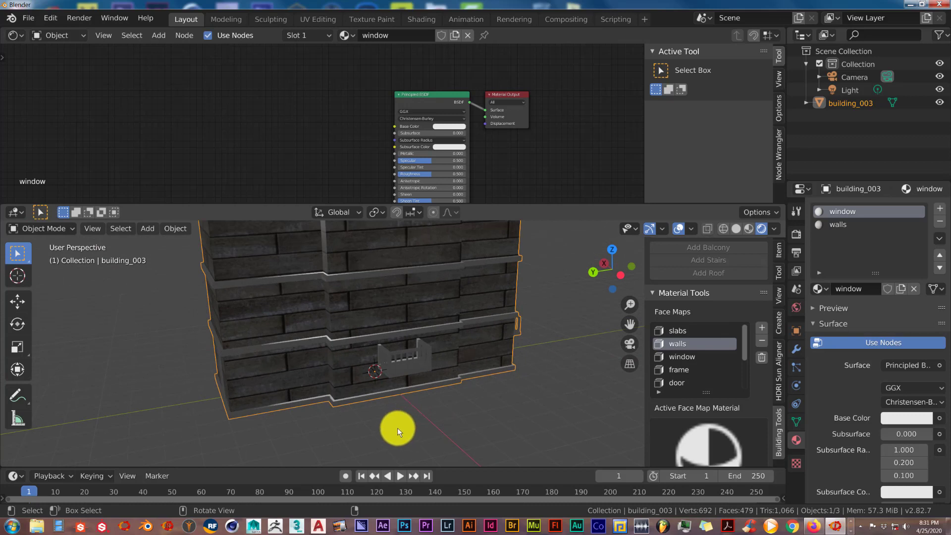
scroll(327, 371, "down", 4)
middle_click_drag(326, 371, 356, 375)
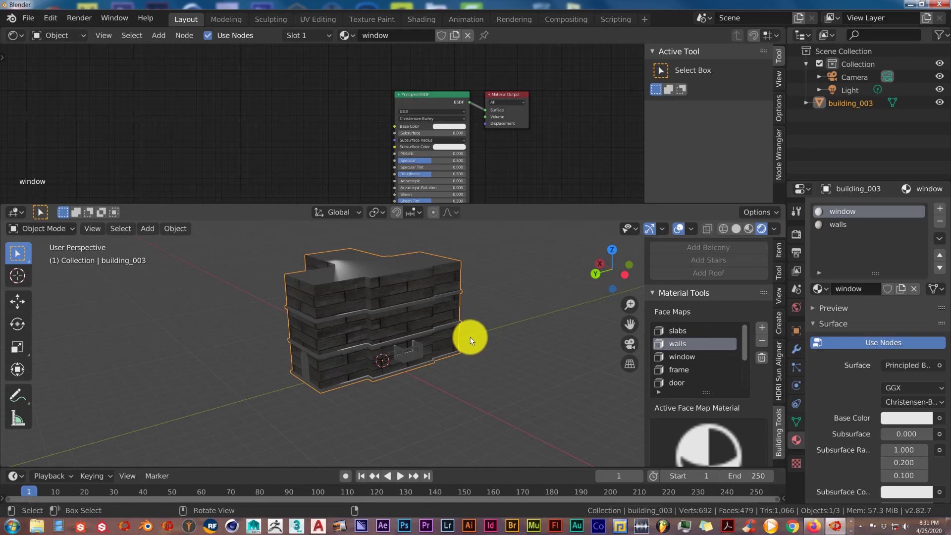
middle_click_drag(470, 337, 376, 361)
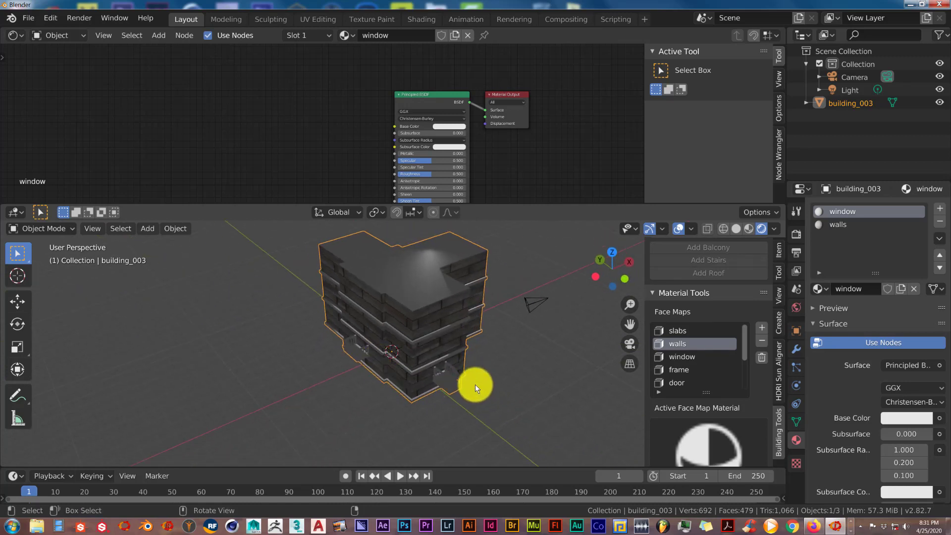
middle_click_drag(474, 385, 432, 385)
scroll(431, 384, "up", 4)
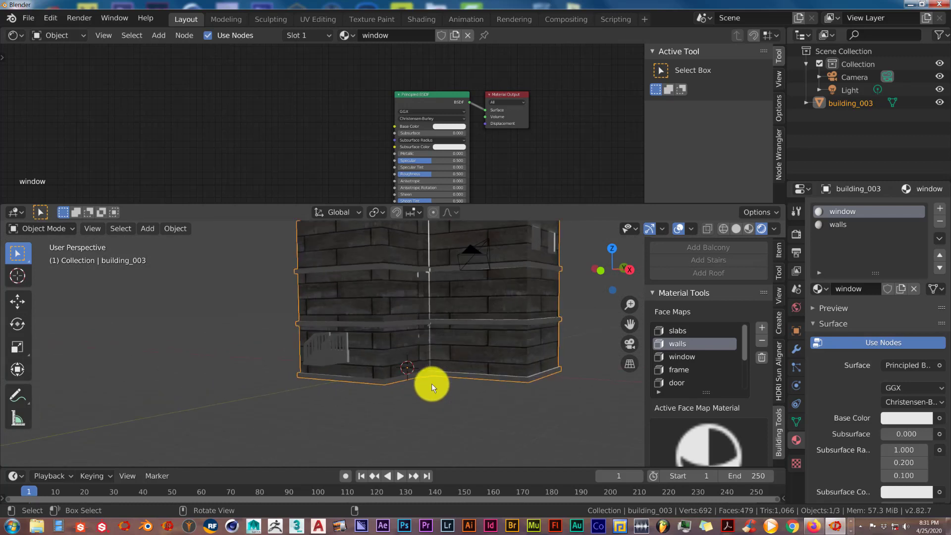
scroll(432, 380, "down", 3)
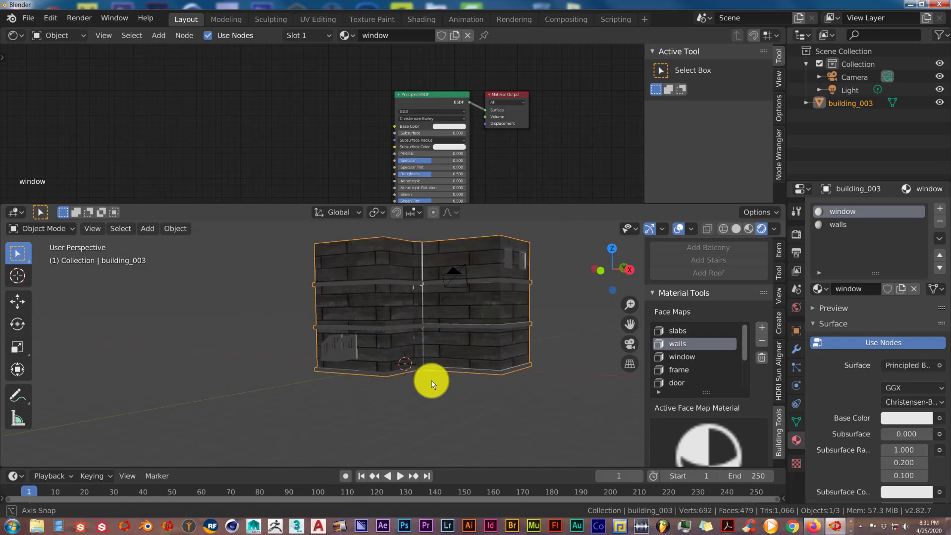
middle_click_drag(432, 381, 434, 386)
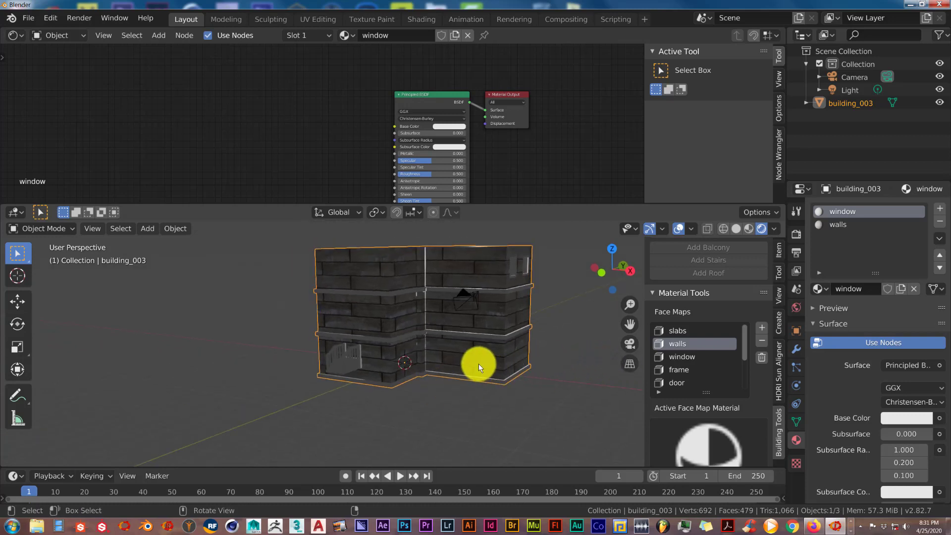
scroll(478, 363, "up", 1)
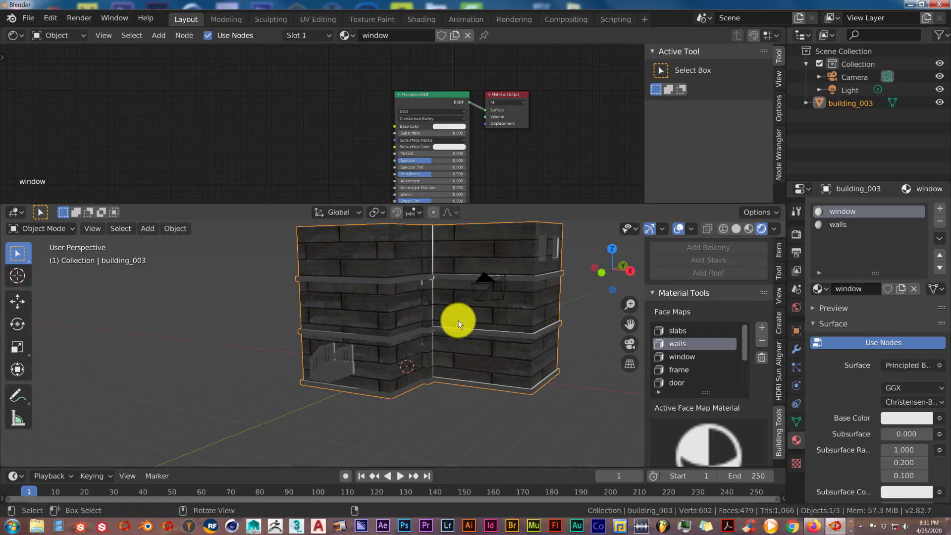
middle_click_drag(456, 319, 450, 332)
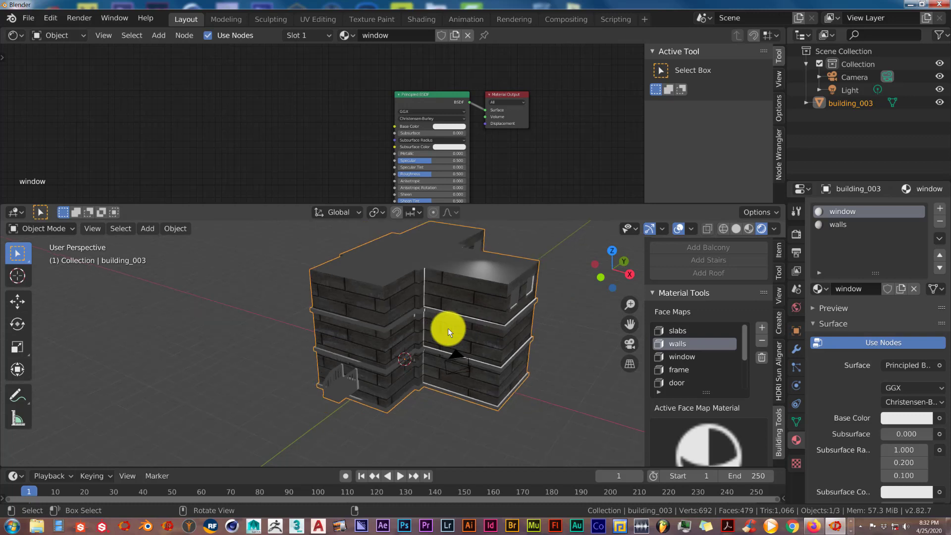
middle_click_drag(448, 328, 386, 329)
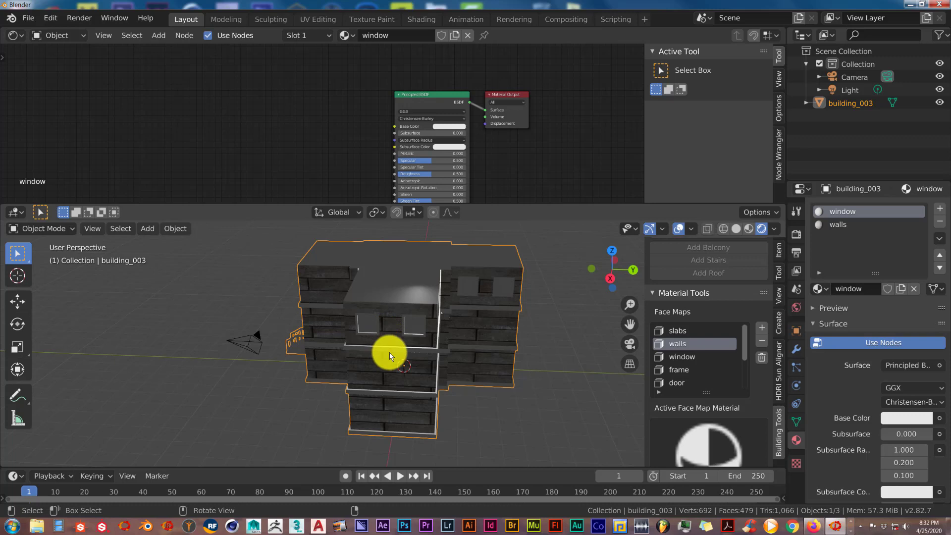
middle_click_drag(389, 352, 354, 354)
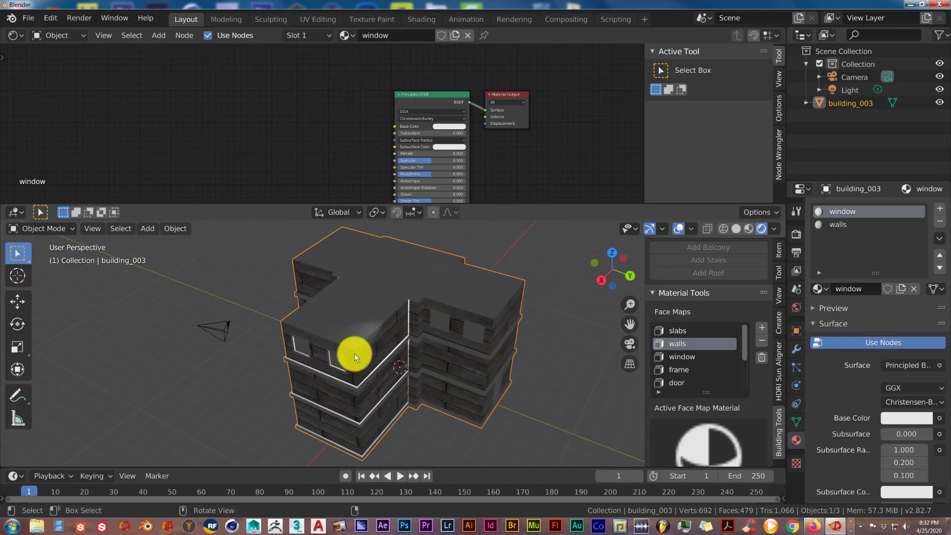
middle_click_drag(354, 352, 339, 349)
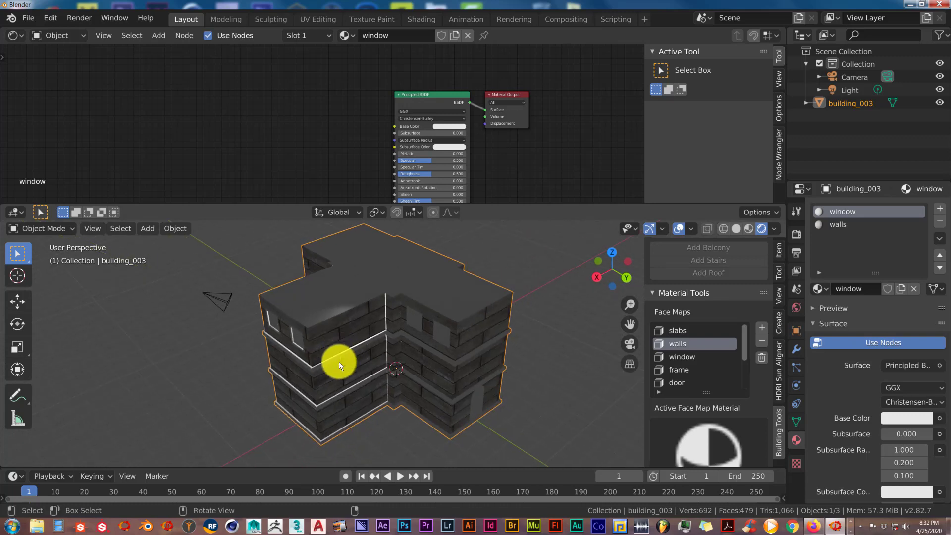
middle_click_drag(372, 352, 349, 347)
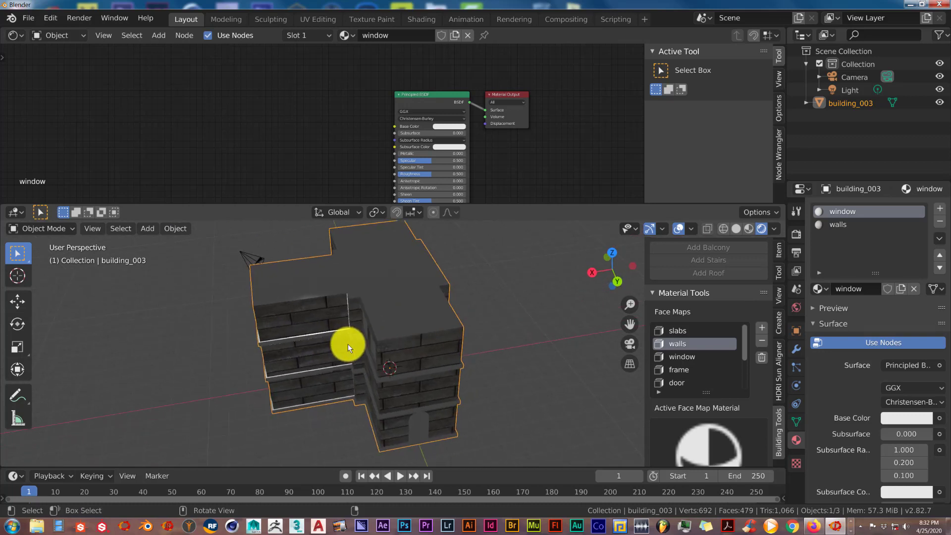